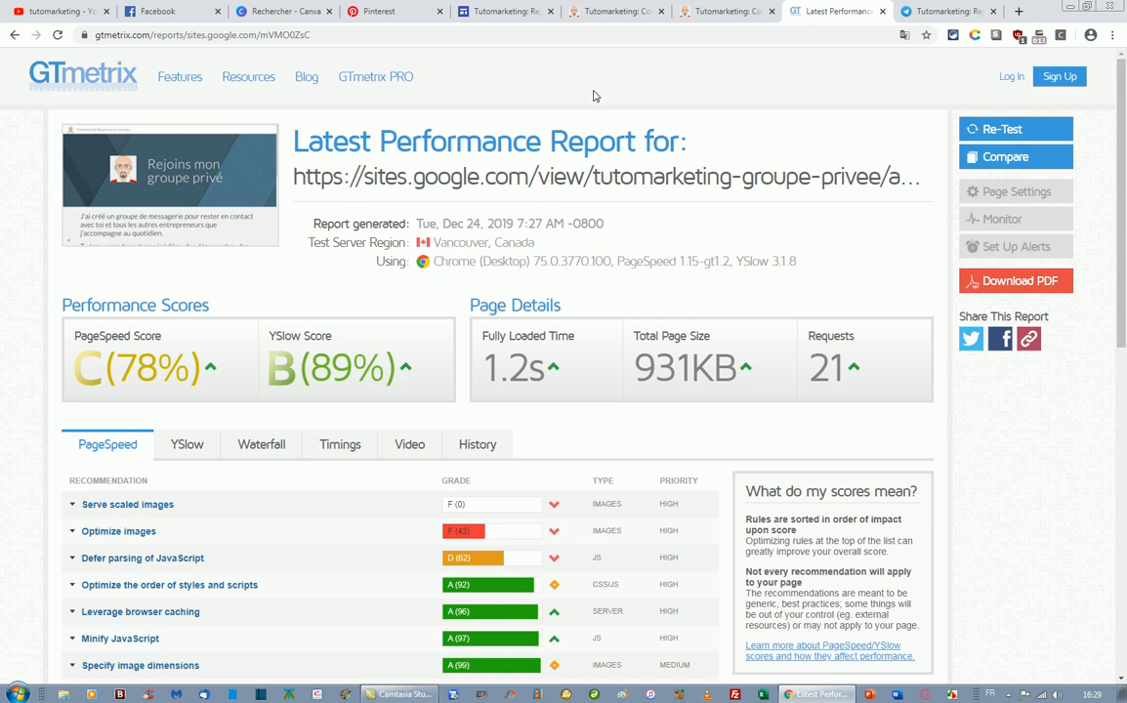
Review the GIF pin page and the private group page, and close the duplicate GIF pin page showing the developer tools.
{"action": "left_click", "coordinate": [600, 10]}
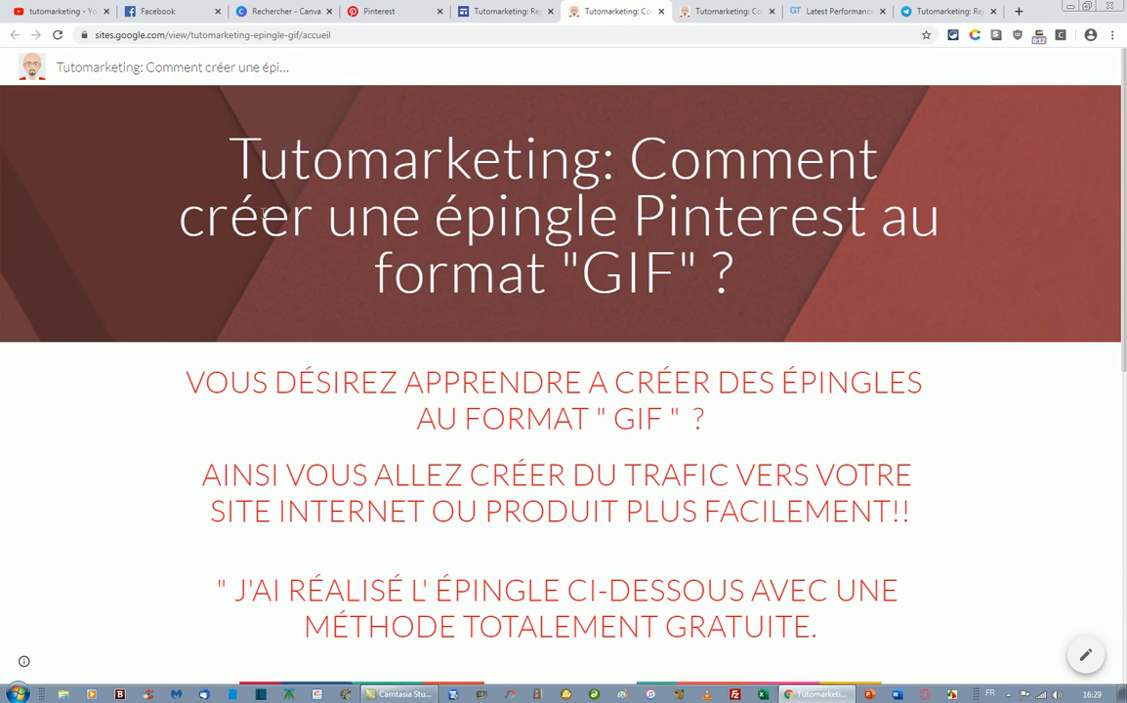
{"action": "left_click", "coordinate": [943, 10]}
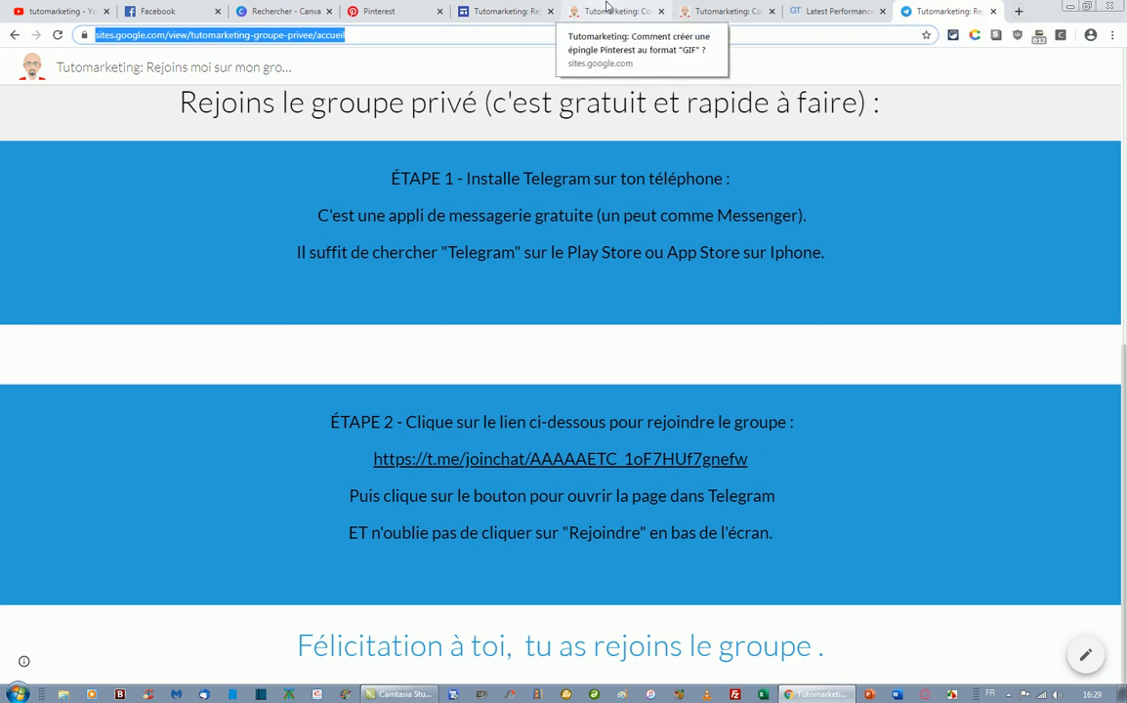
{"action": "left_click", "coordinate": [606, 11]}
{"action": "left_click", "coordinate": [723, 12]}
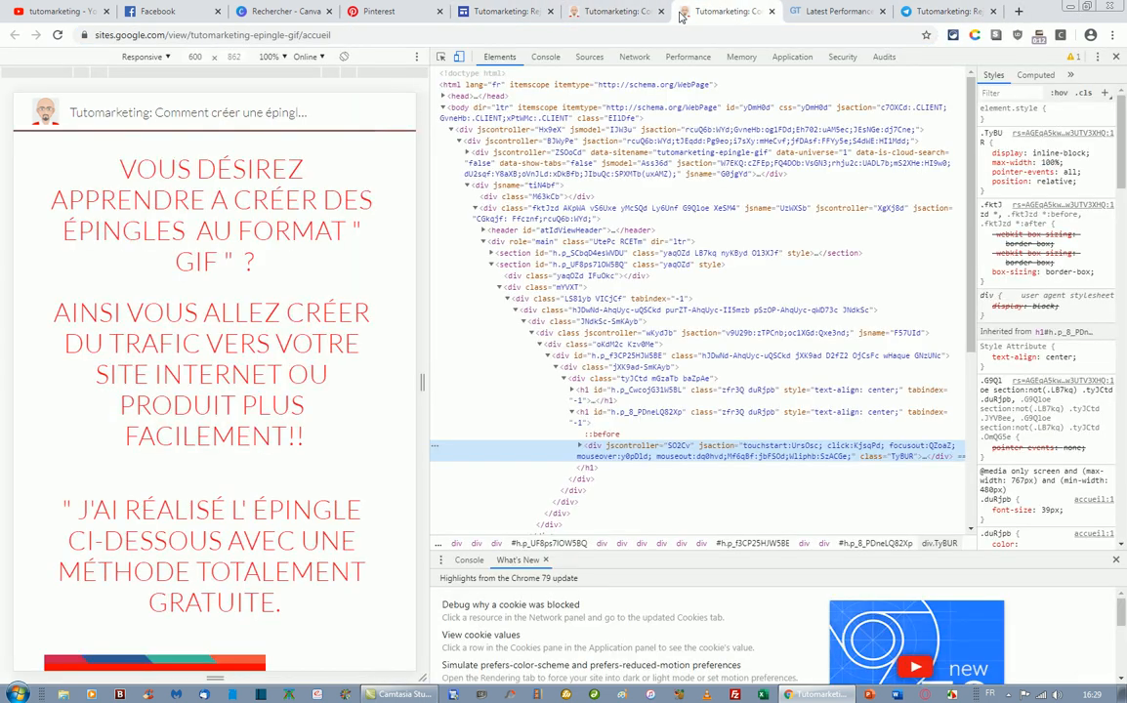
{"action": "left_click", "coordinate": [771, 11]}
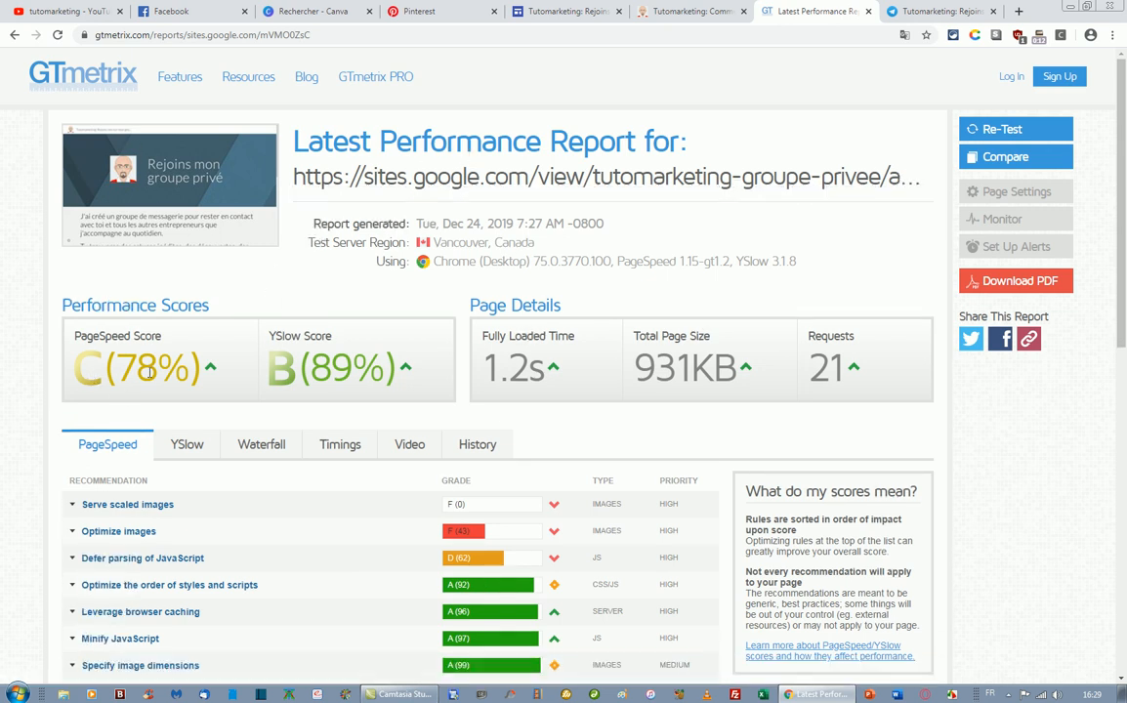
Compare the private group page's performance report with the GIF pin page, using its copied sites.google.com/view/tutomarketing-epingle-gif/accueil address.
{"action": "left_click", "coordinate": [988, 158]}
{"action": "left_click", "coordinate": [682, 10]}
{"action": "left_click", "coordinate": [252, 36]}
{"action": "right_click", "coordinate": [254, 36]}
{"action": "left_click", "coordinate": [298, 90]}
{"action": "left_click", "coordinate": [942, 11]}
{"action": "left_click", "coordinate": [810, 11]}
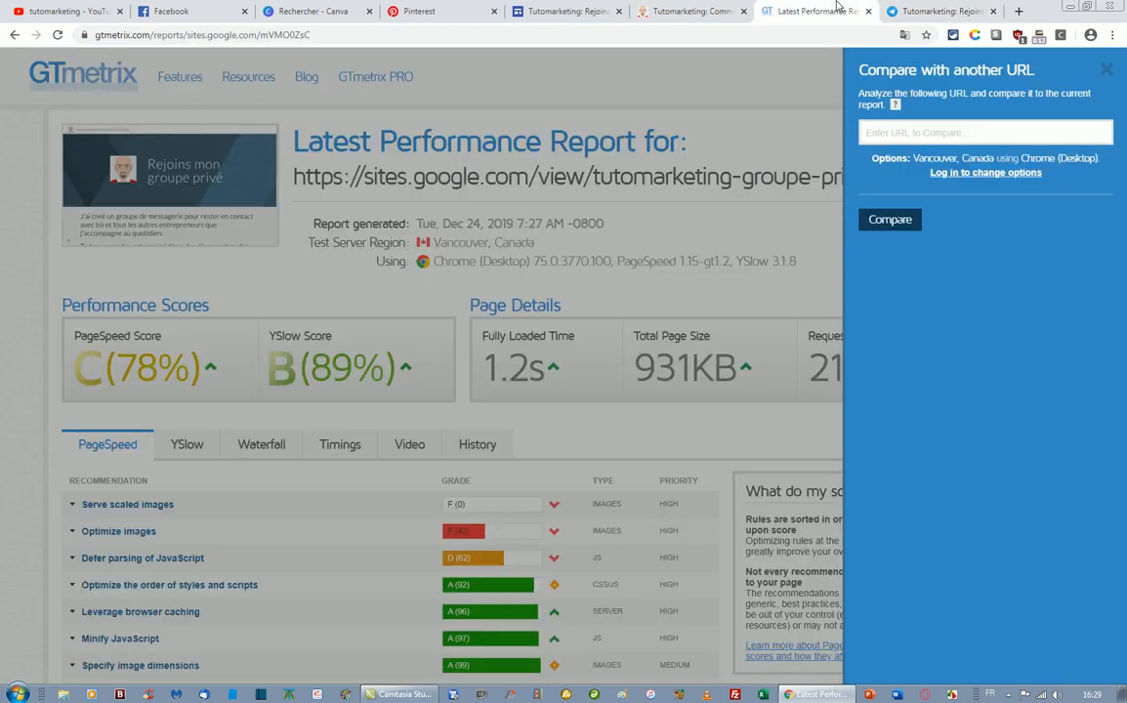
{"action": "right_click", "coordinate": [869, 137]}
{"action": "left_click", "coordinate": [981, 217]}
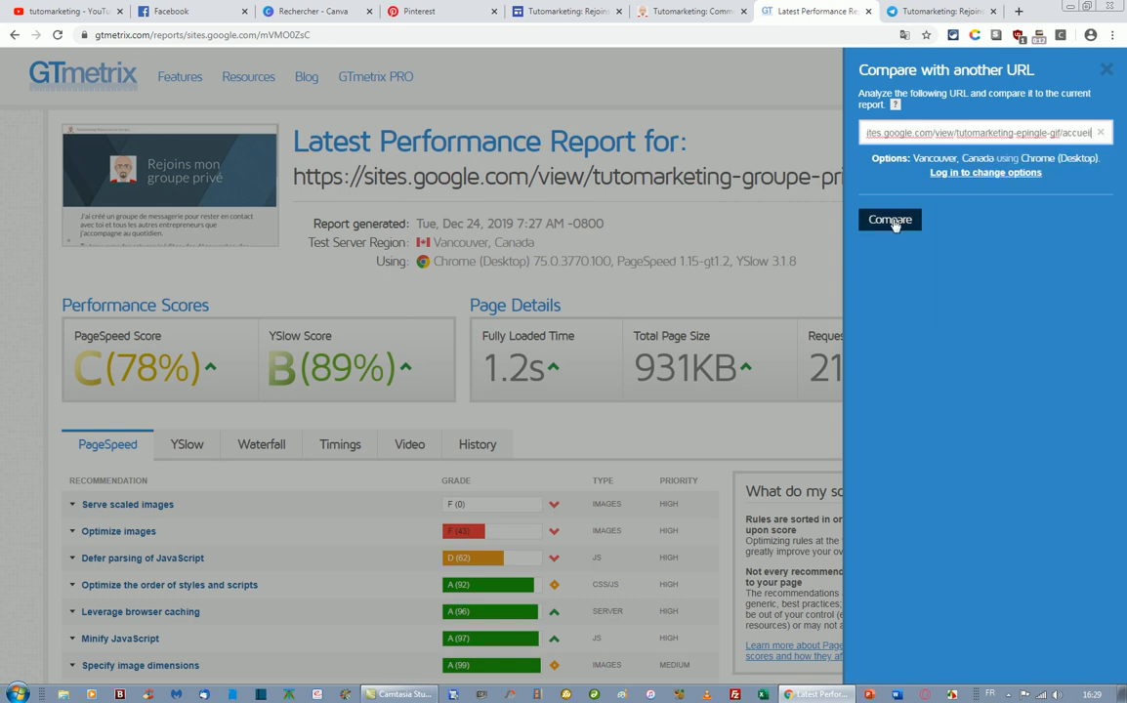
{"action": "left_click", "coordinate": [887, 219]}
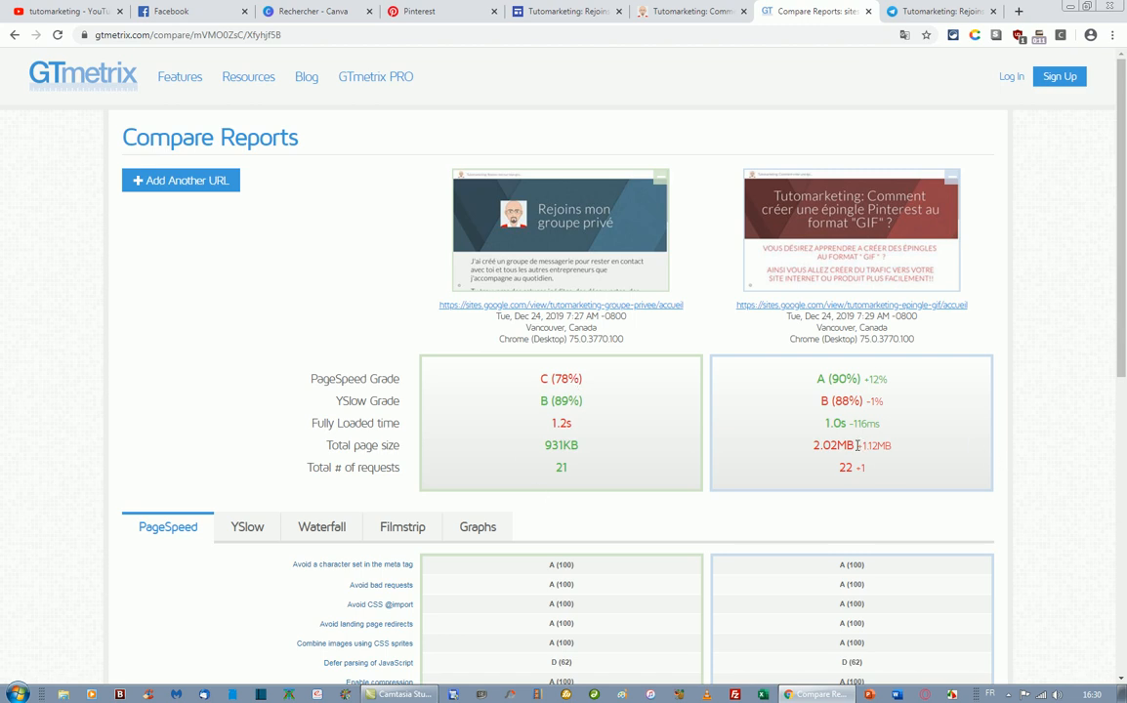
Examine both pages' total page sizes and their PageSpeed recommendation grades in the comparison report.
{"action": "left_click_drag", "start_coordinate": [579, 446], "coordinate": [548, 444]}
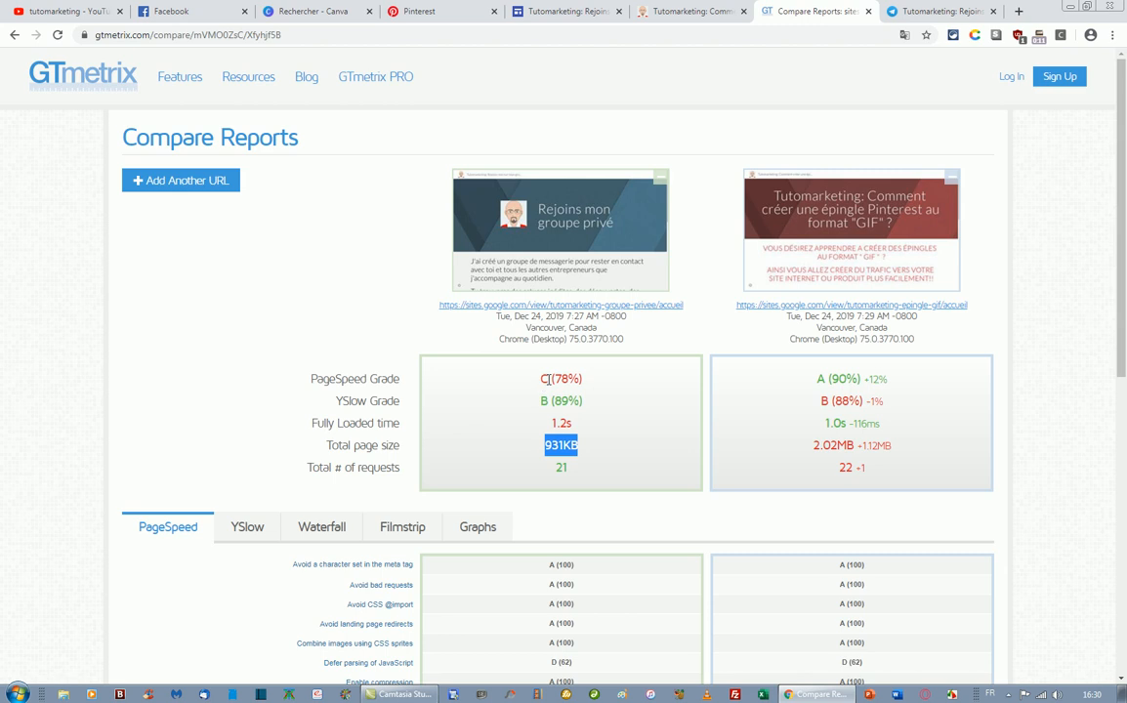
{"action": "left_click_drag", "start_coordinate": [853, 446], "coordinate": [813, 445]}
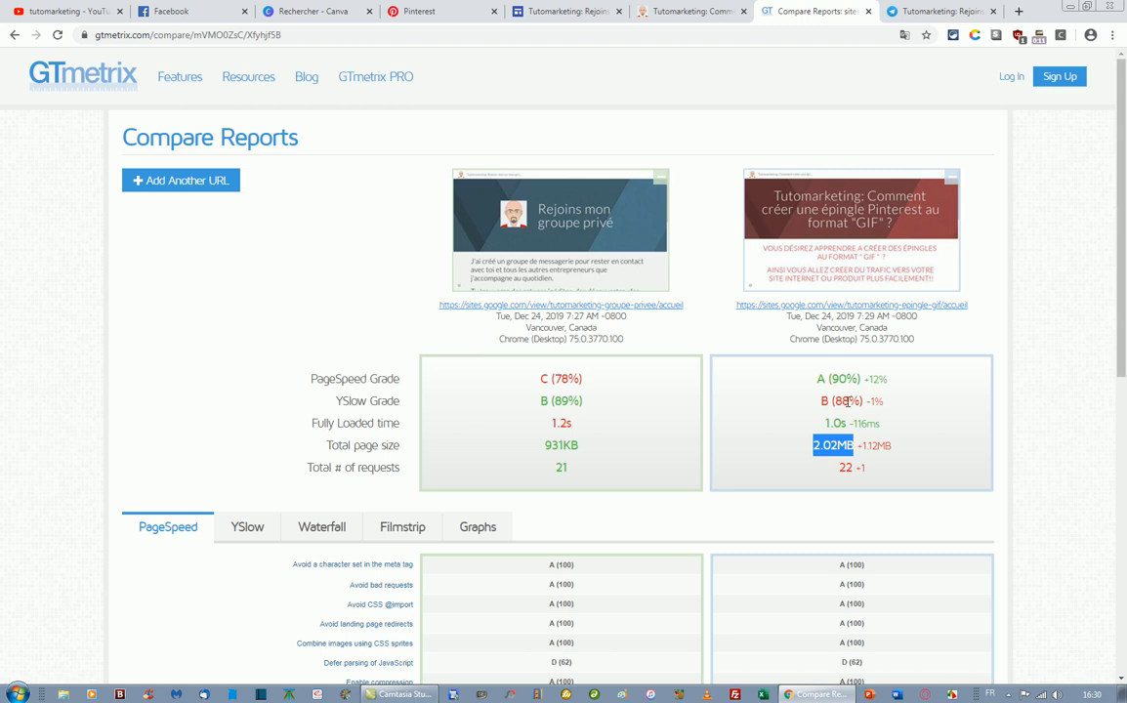
{"action": "scroll", "coordinate": [848, 402], "scroll_direction": "down", "scroll_amount": 3}
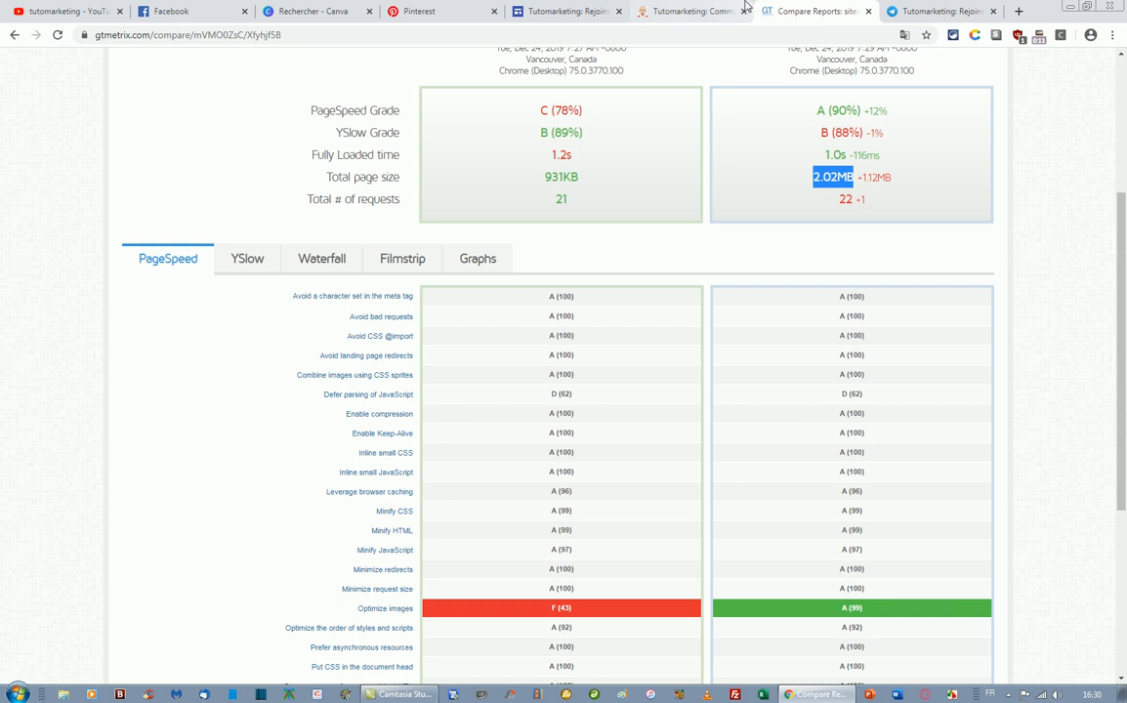
Open the private group page "Rejoins mon groupe privé" in the site editor.
{"action": "left_click", "coordinate": [689, 10]}
{"action": "left_click", "coordinate": [933, 9]}
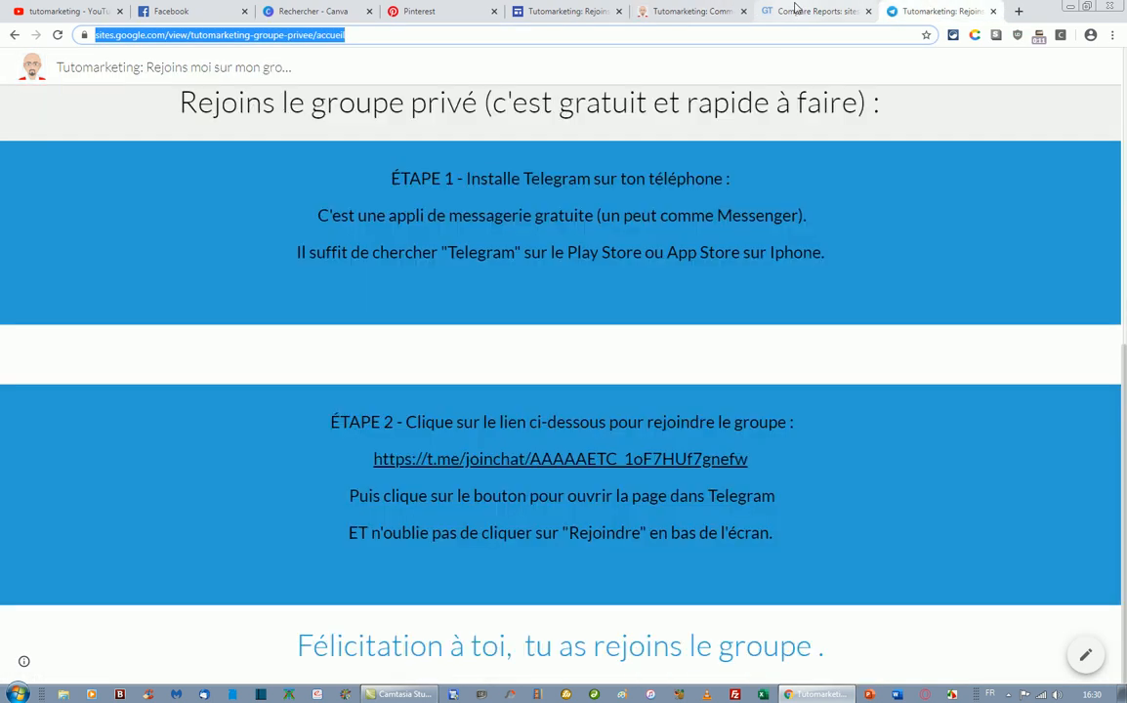
{"action": "left_click_drag", "start_coordinate": [1124, 394], "coordinate": [1124, 96]}
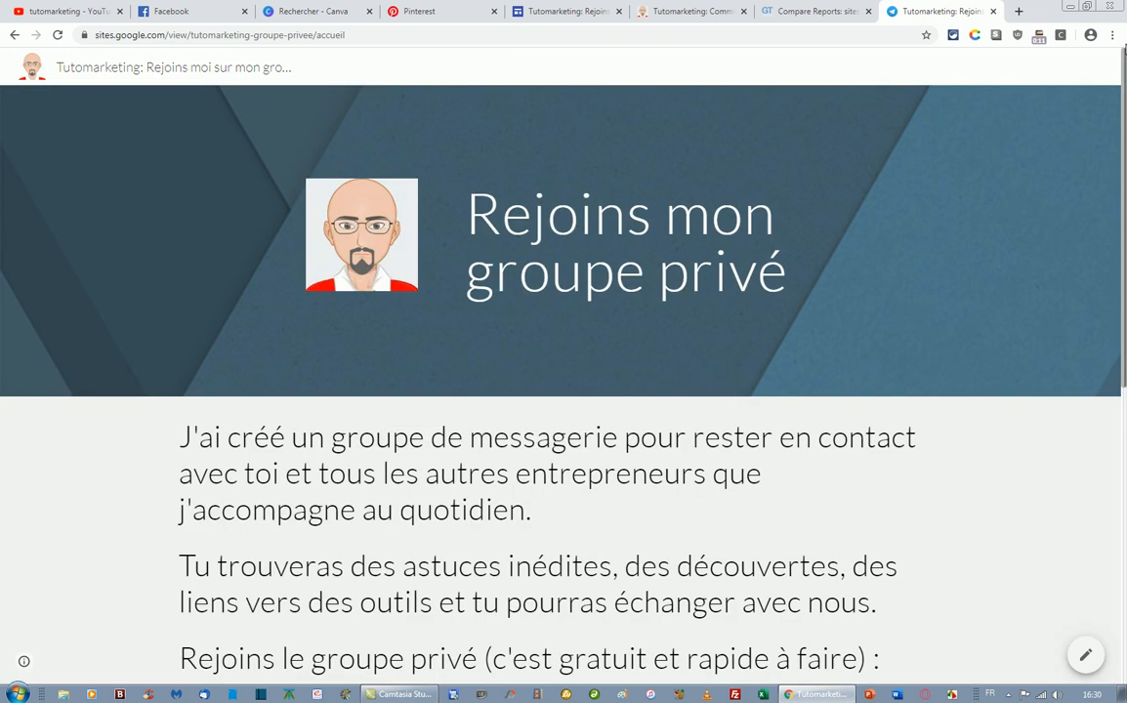
{"action": "left_click", "coordinate": [1085, 655]}
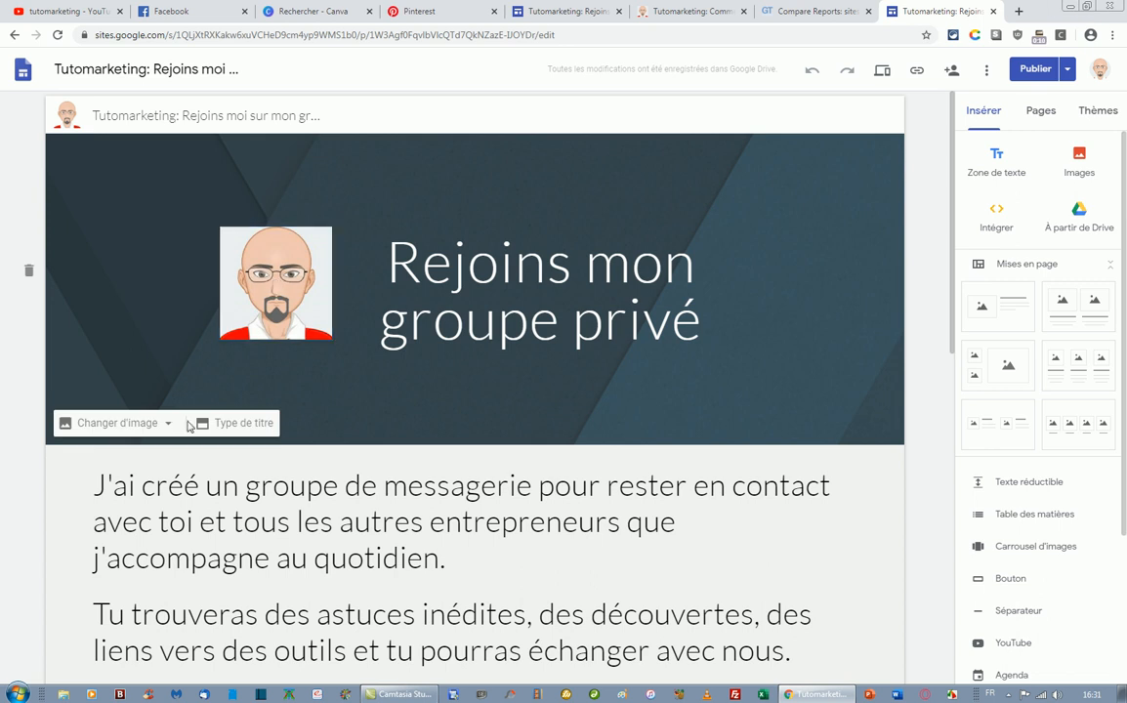
{"action": "mouse_move", "coordinate": [69, 115]}
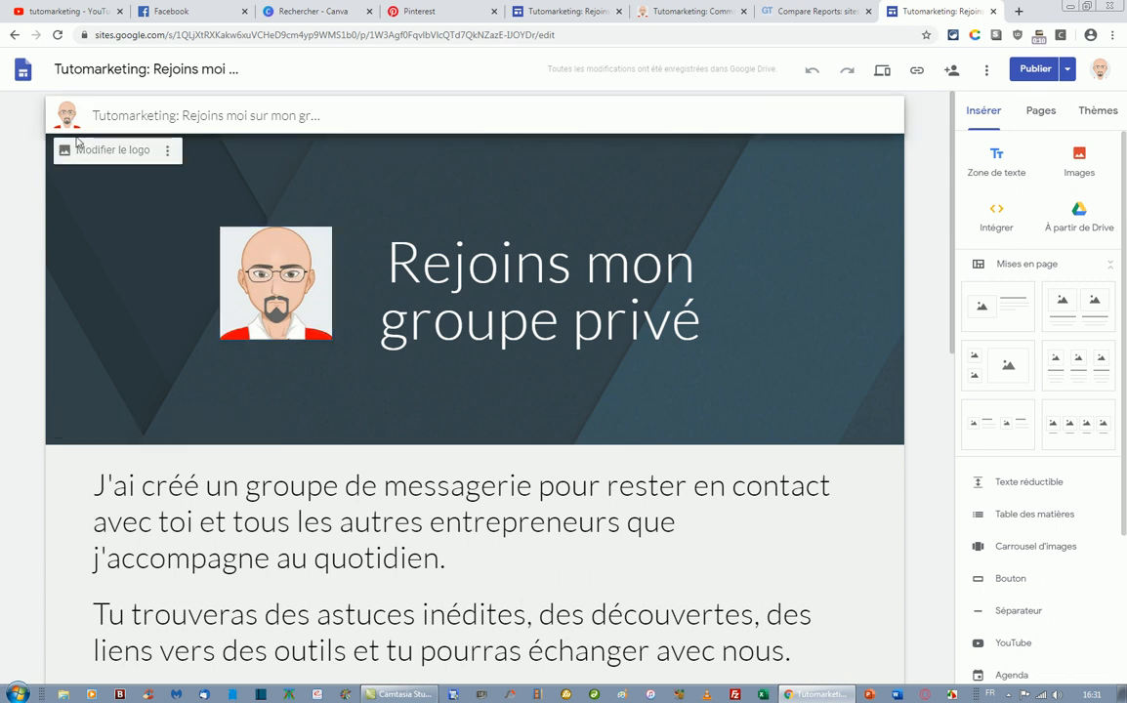
Switch to the desktop and open the image téléchargement.jpg in Paint.
{"action": "key", "text": "super+d"}
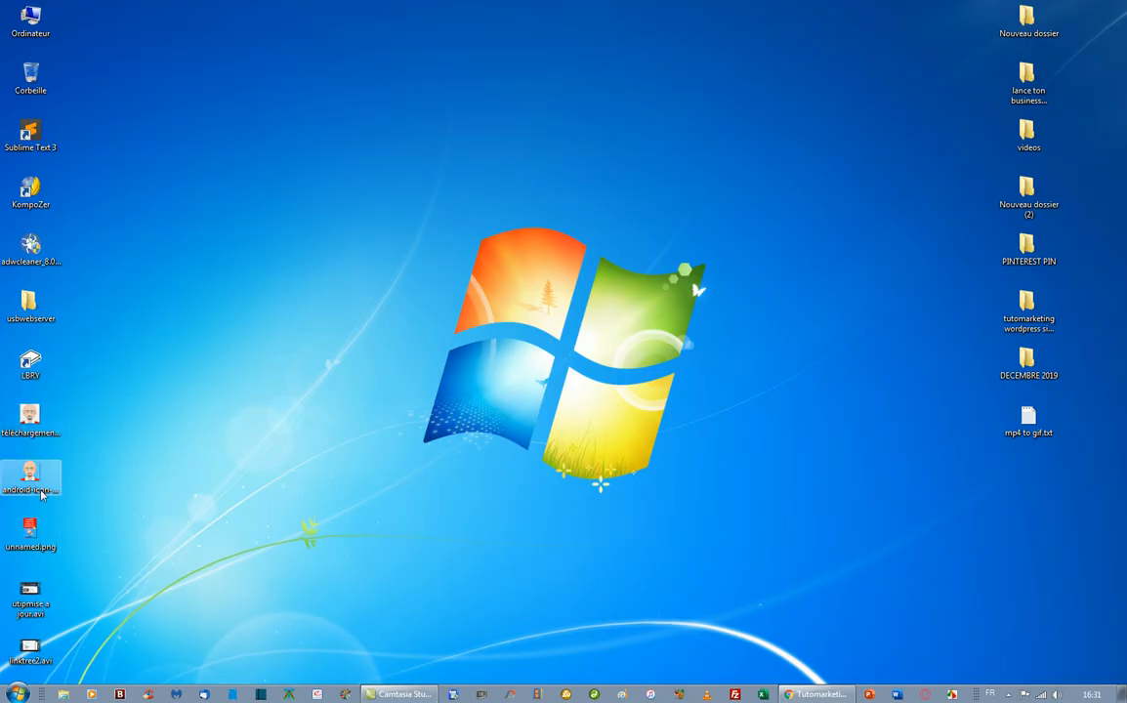
{"action": "right_click", "coordinate": [30, 418]}
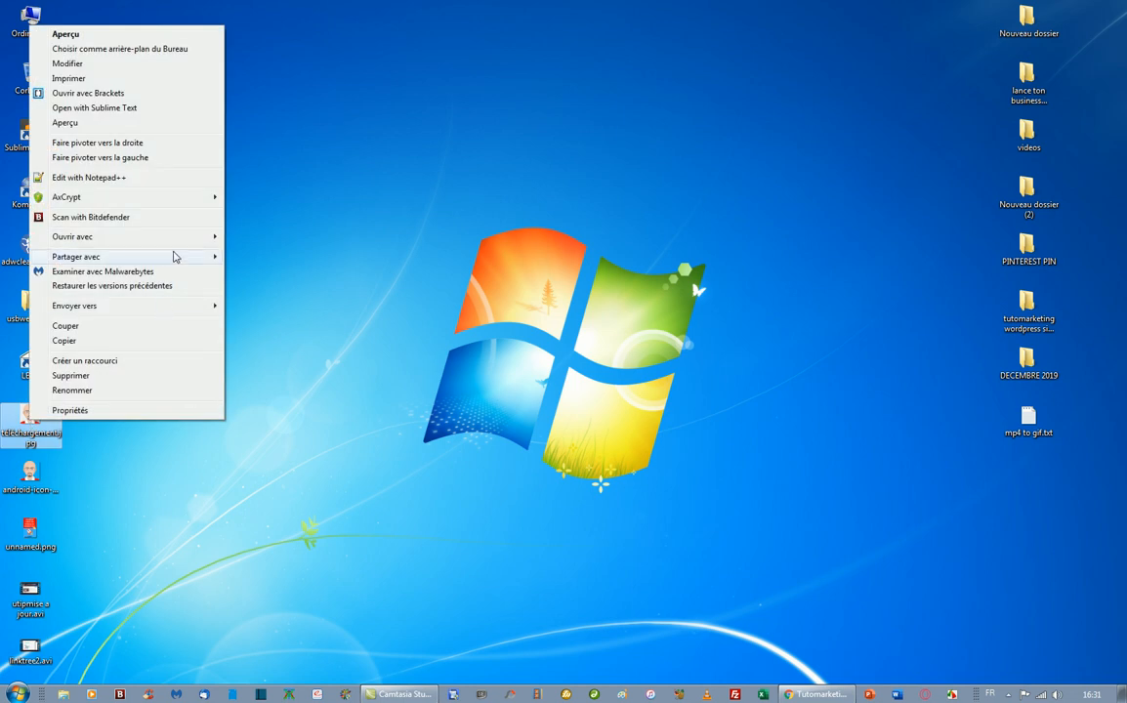
{"action": "mouse_move", "coordinate": [179, 243]}
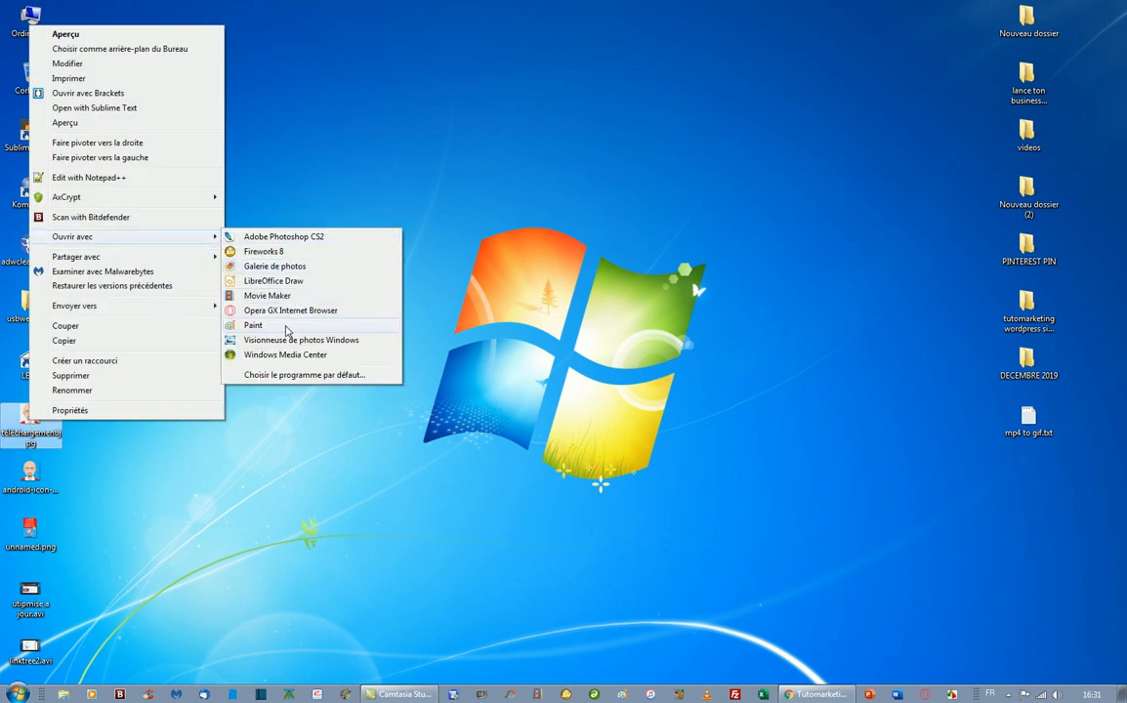
{"action": "left_click", "coordinate": [287, 329]}
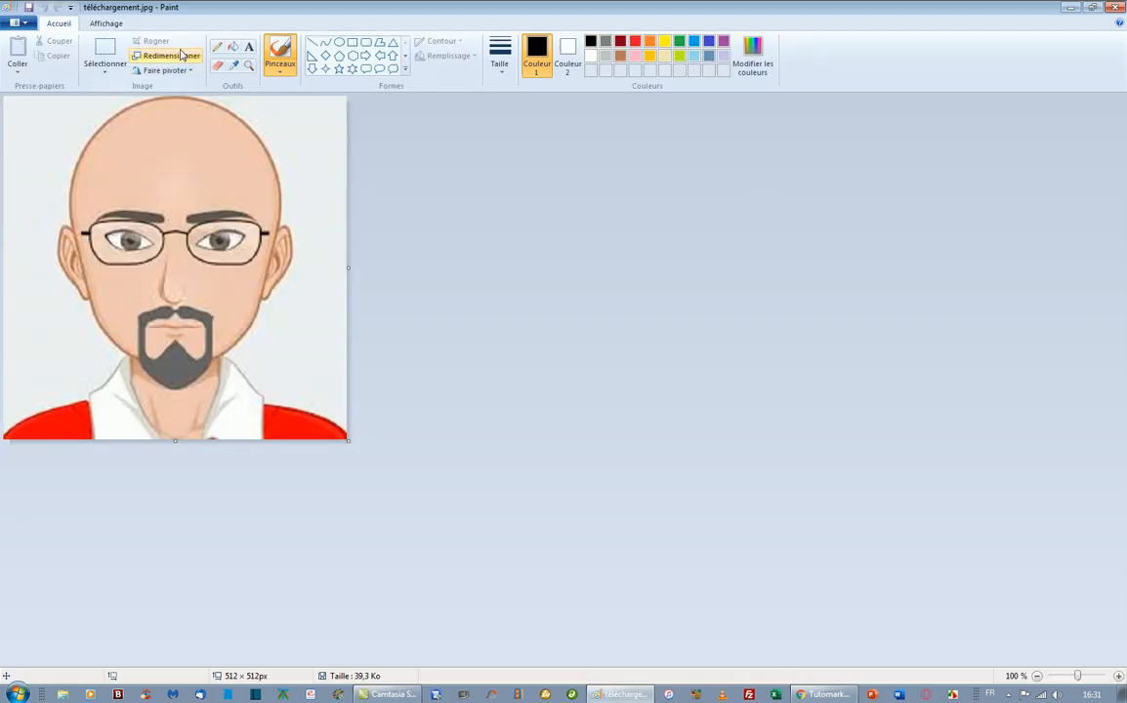
Resize the portrait image to 150 pixels wide while keeping its proportions.
{"action": "left_click", "coordinate": [181, 56]}
{"action": "left_click", "coordinate": [161, 127]}
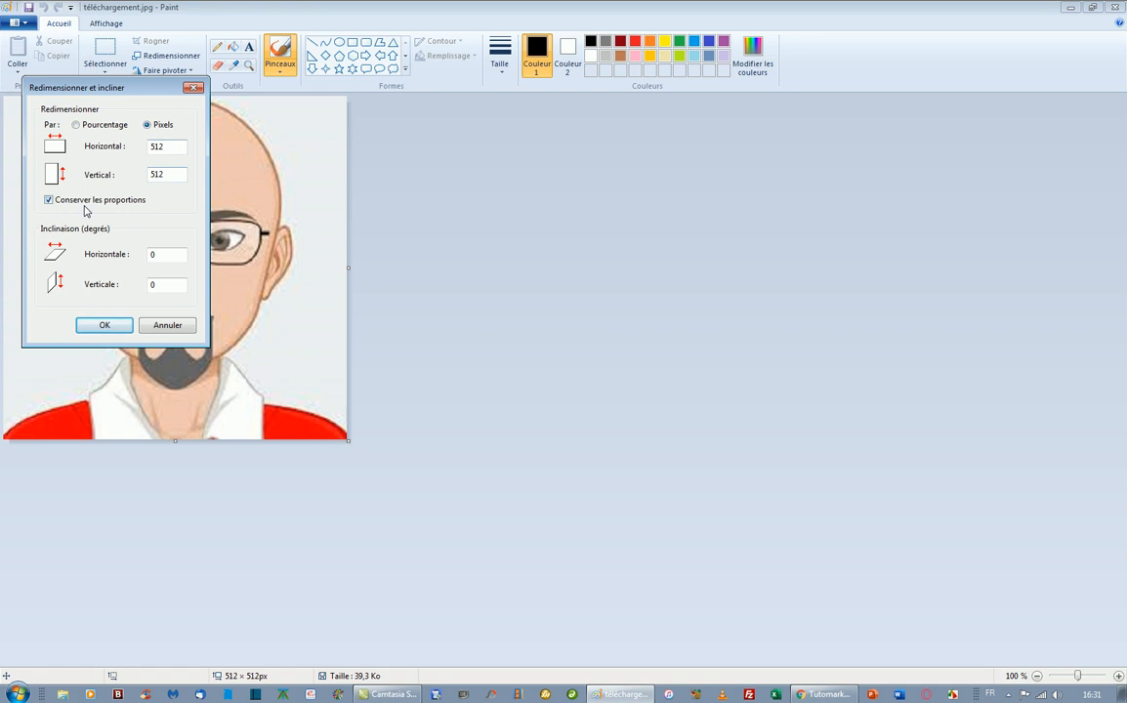
{"action": "double_click", "coordinate": [154, 146]}
{"action": "type", "text": "150"}
{"action": "left_click", "coordinate": [107, 326]}
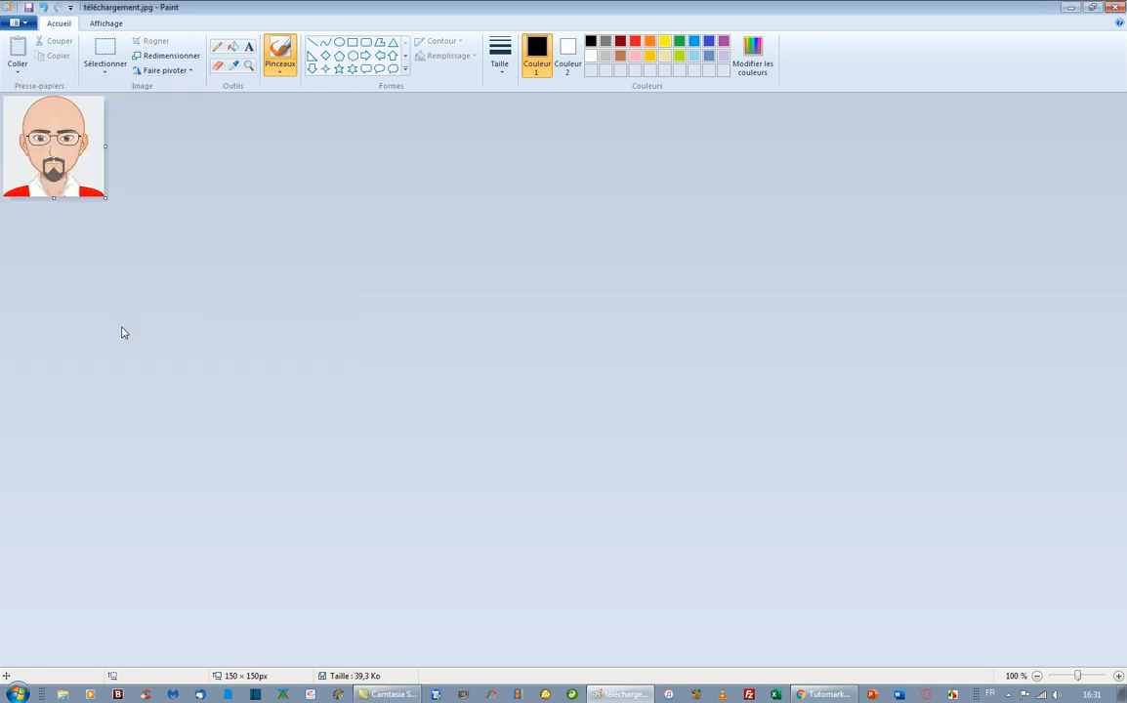
Resize the portrait image to 100 pixels wide with the proportions kept.
{"action": "left_click", "coordinate": [174, 56]}
{"action": "left_click", "coordinate": [147, 125]}
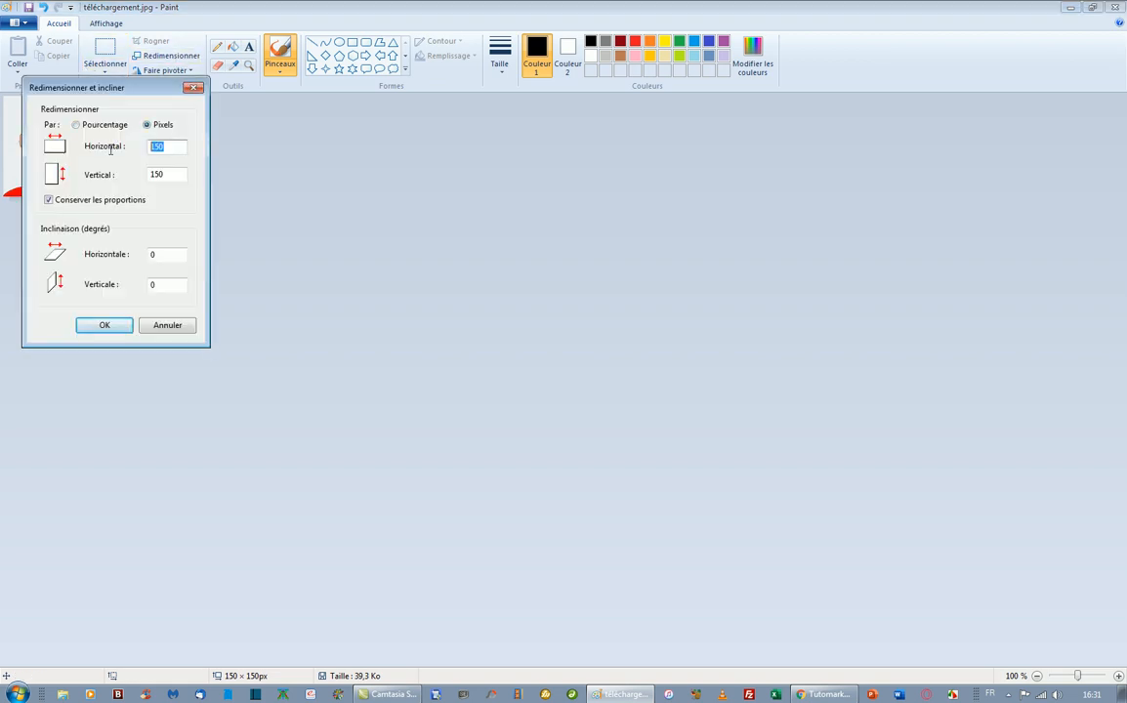
{"action": "type", "text": "100"}
{"action": "key", "text": "Return"}
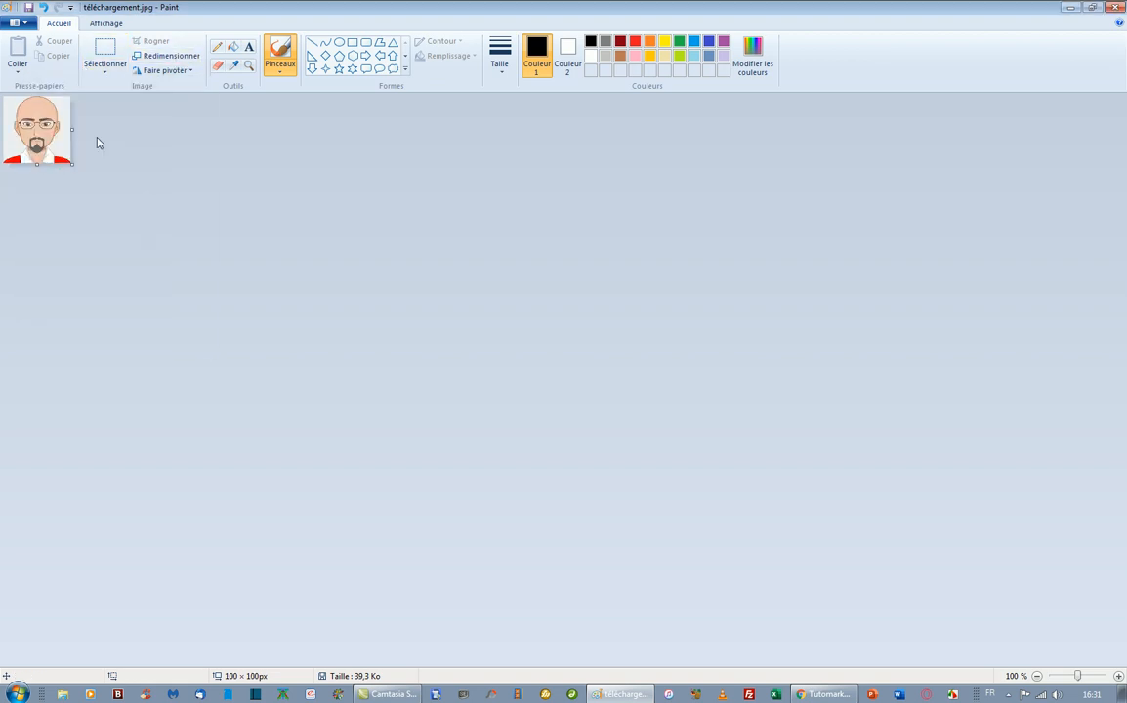
Save the resized image as a JPEG copy named 1 on the desktop and close Paint.
{"action": "left_click", "coordinate": [24, 24]}
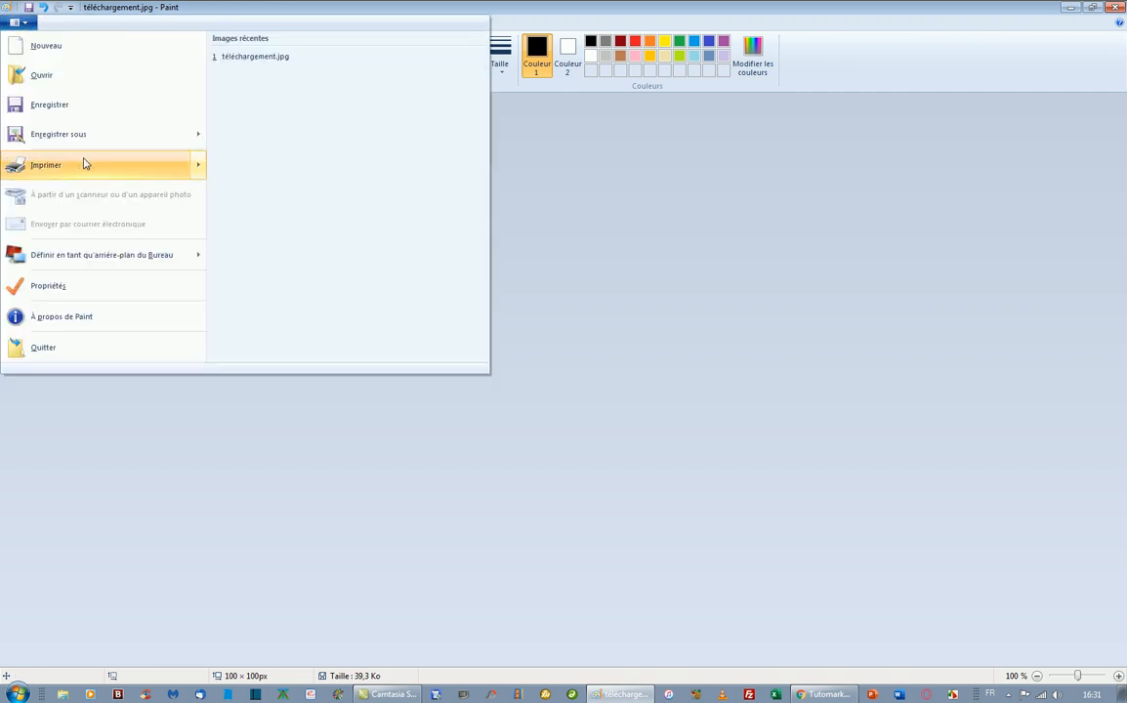
{"action": "mouse_move", "coordinate": [86, 138]}
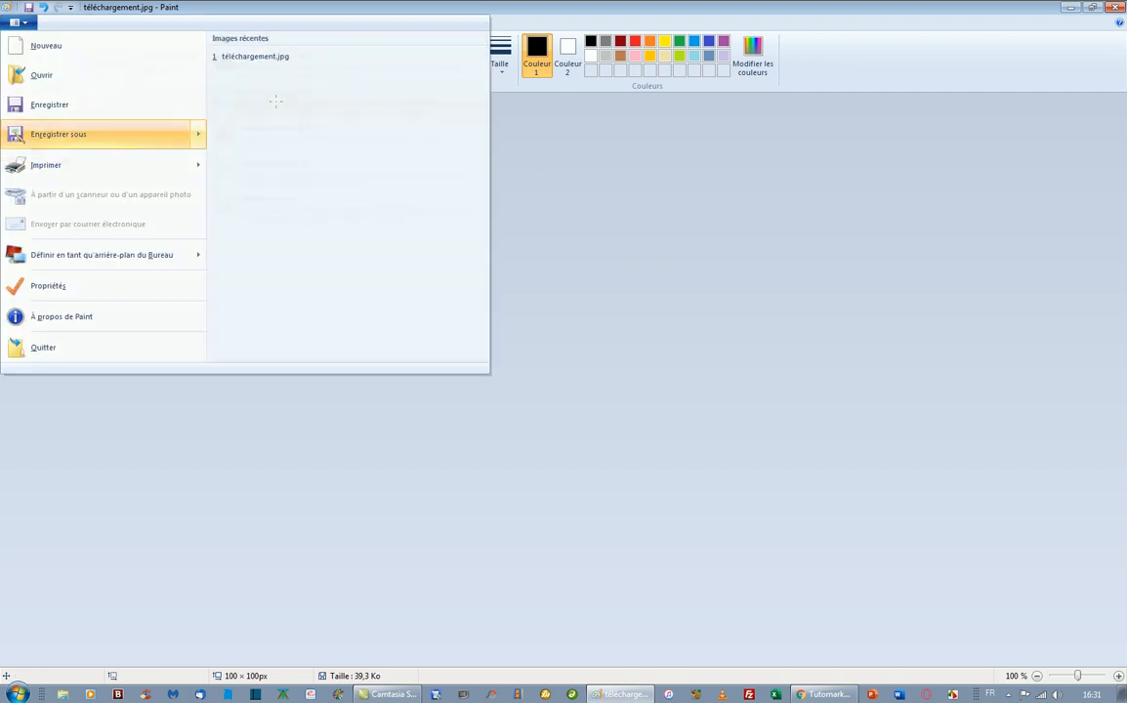
{"action": "left_click", "coordinate": [278, 105]}
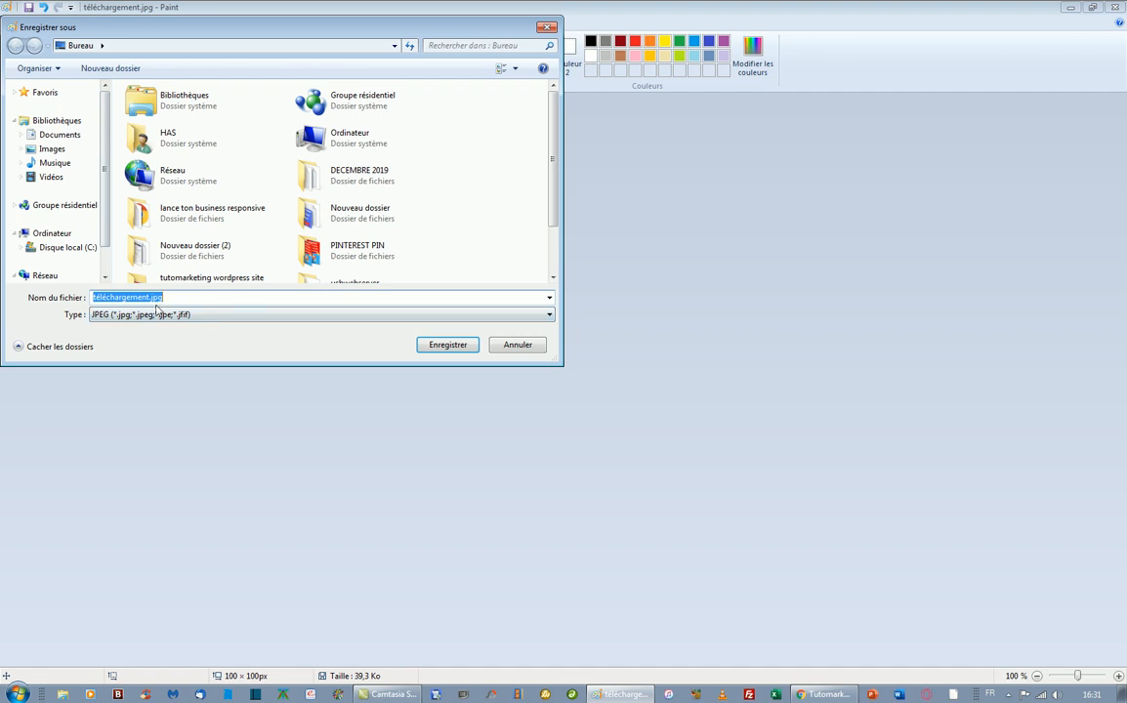
{"action": "left_click", "coordinate": [149, 297]}
{"action": "left_click_drag", "start_coordinate": [150, 297], "coordinate": [35, 299]}
{"action": "type", "text": "1"}
{"action": "key", "text": "Return"}
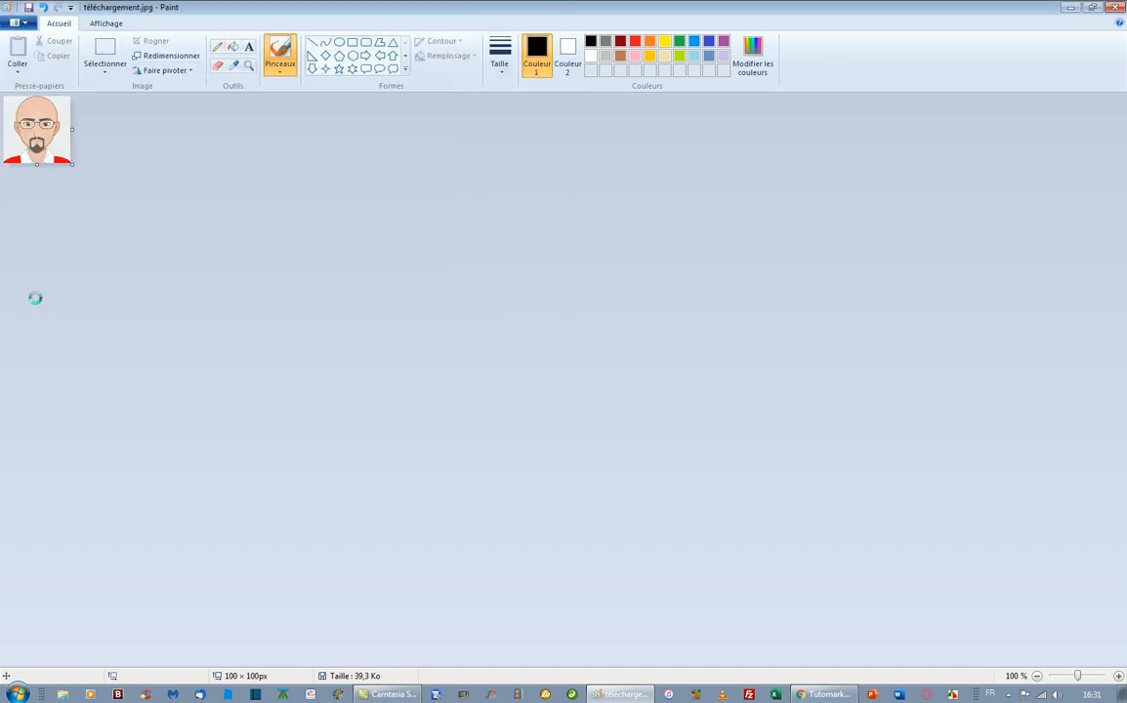
{"action": "left_click", "coordinate": [1118, 9]}
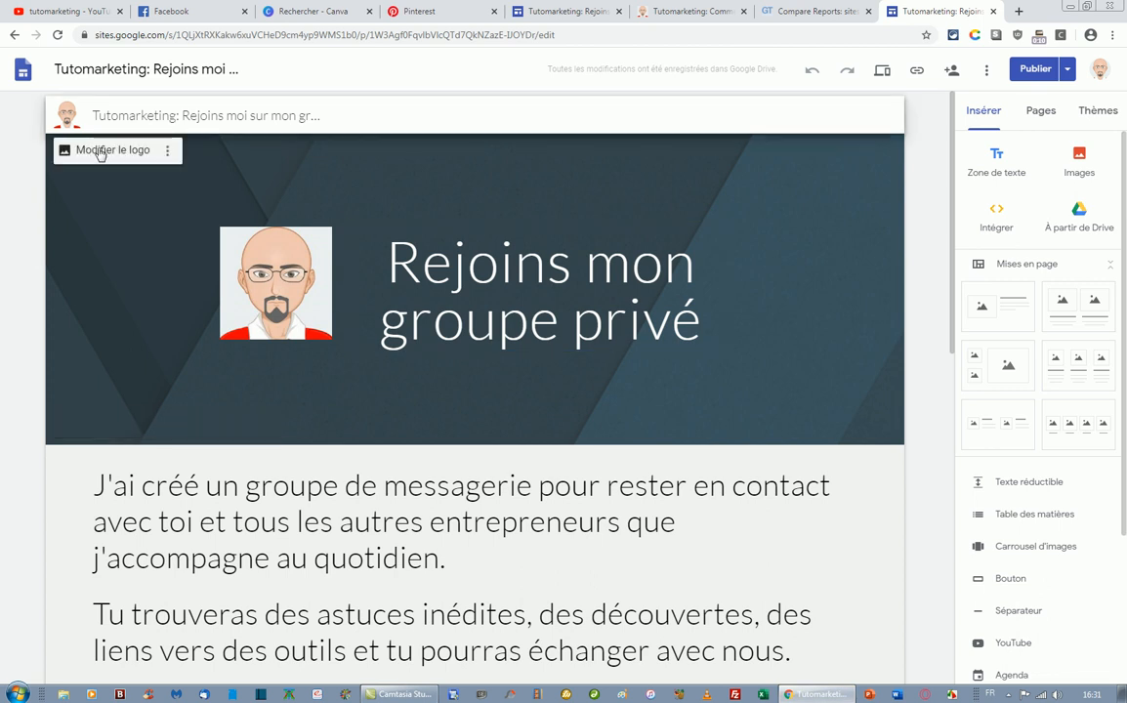
Replace the site's navigation bar logo with the image 1.jpg from the desktop.
{"action": "left_click", "coordinate": [101, 153]}
{"action": "left_click", "coordinate": [237, 267]}
{"action": "left_click", "coordinate": [148, 263]}
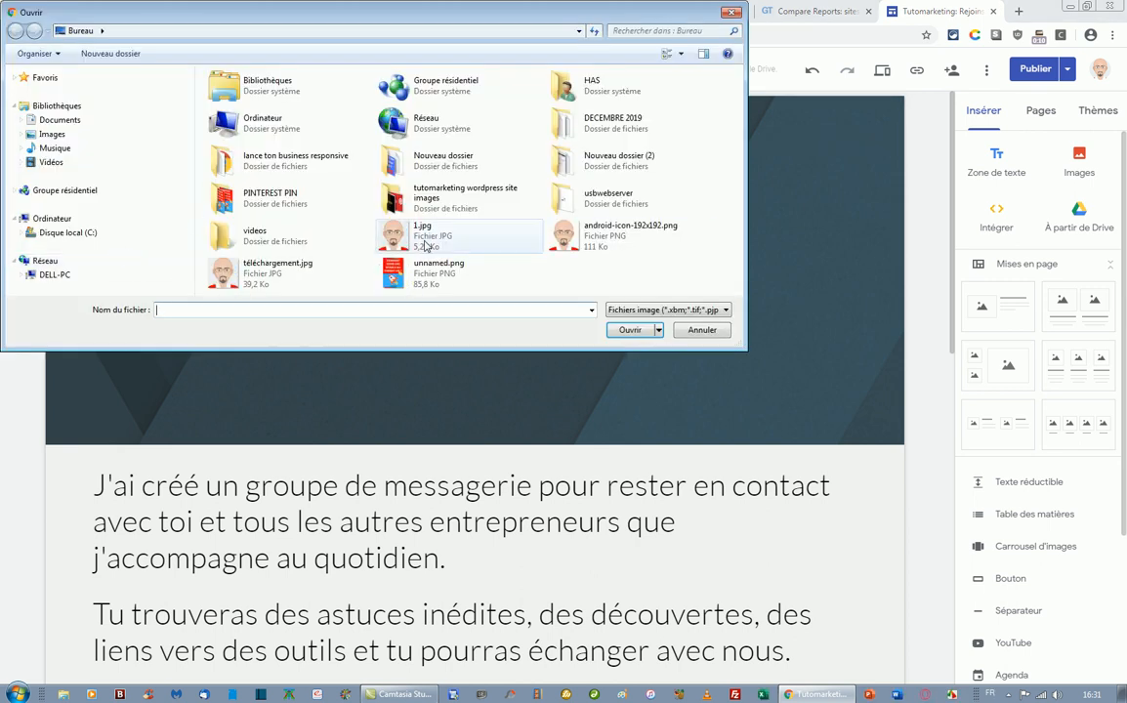
{"action": "left_click", "coordinate": [439, 234]}
{"action": "left_click", "coordinate": [645, 330]}
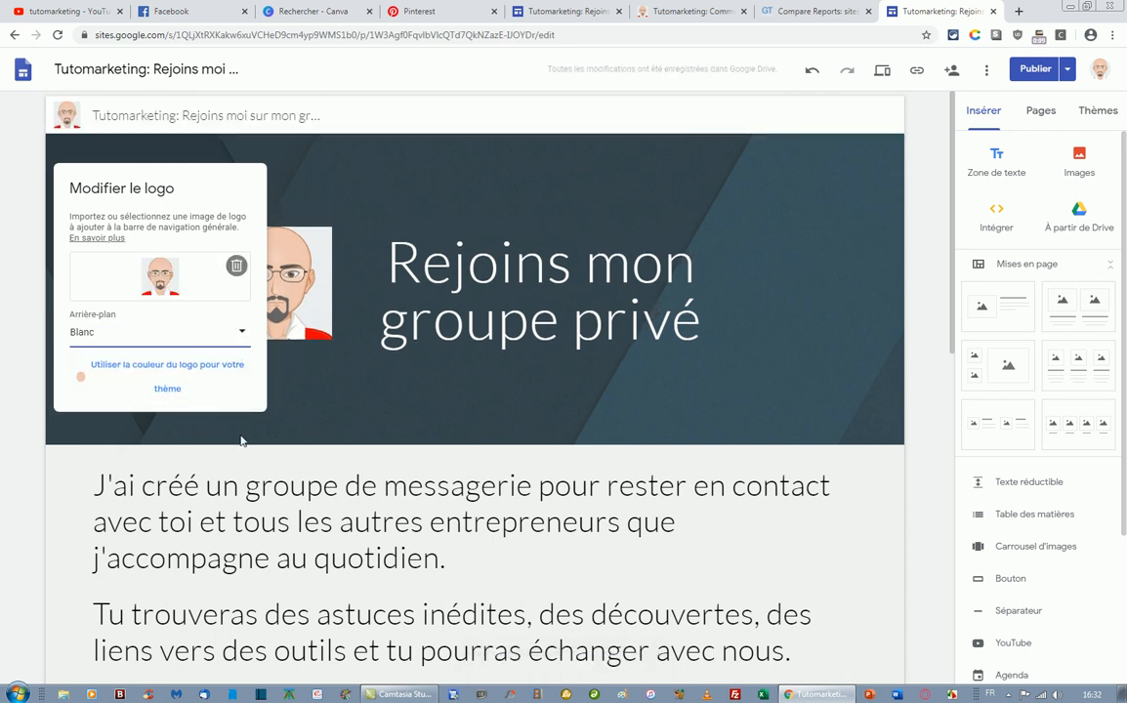
{"action": "left_click", "coordinate": [139, 371]}
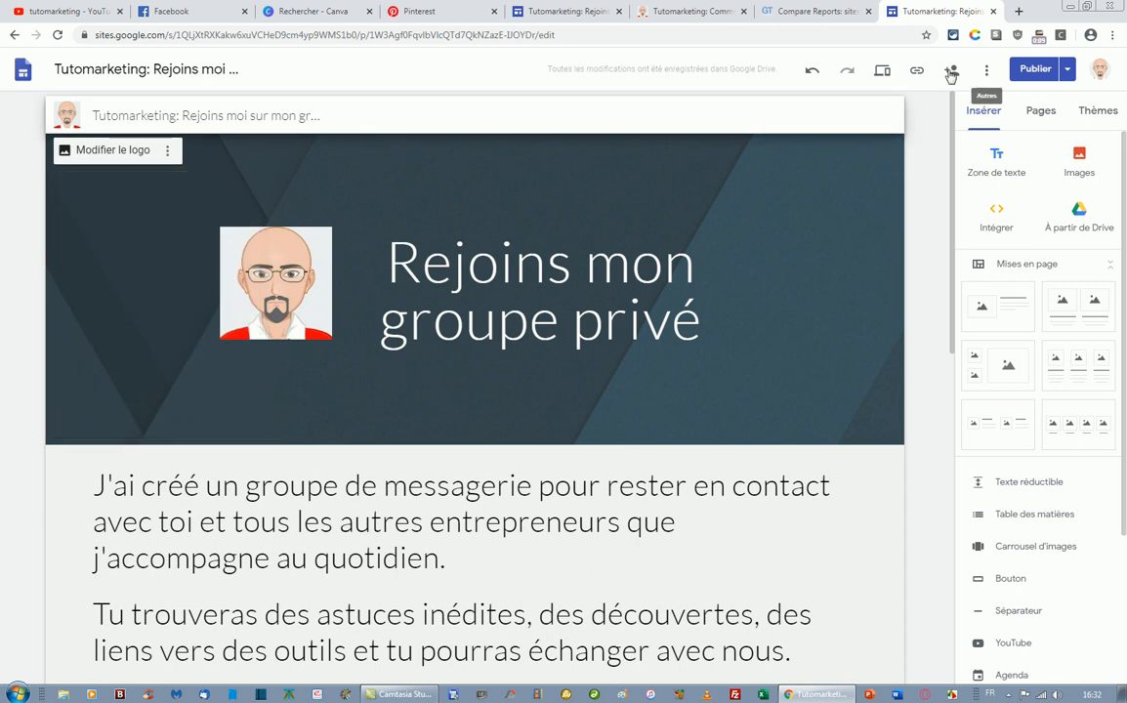
Replace the site's Telegram favicon with the uploaded image 1.jpg and close the favicon settings.
{"action": "left_click", "coordinate": [991, 76]}
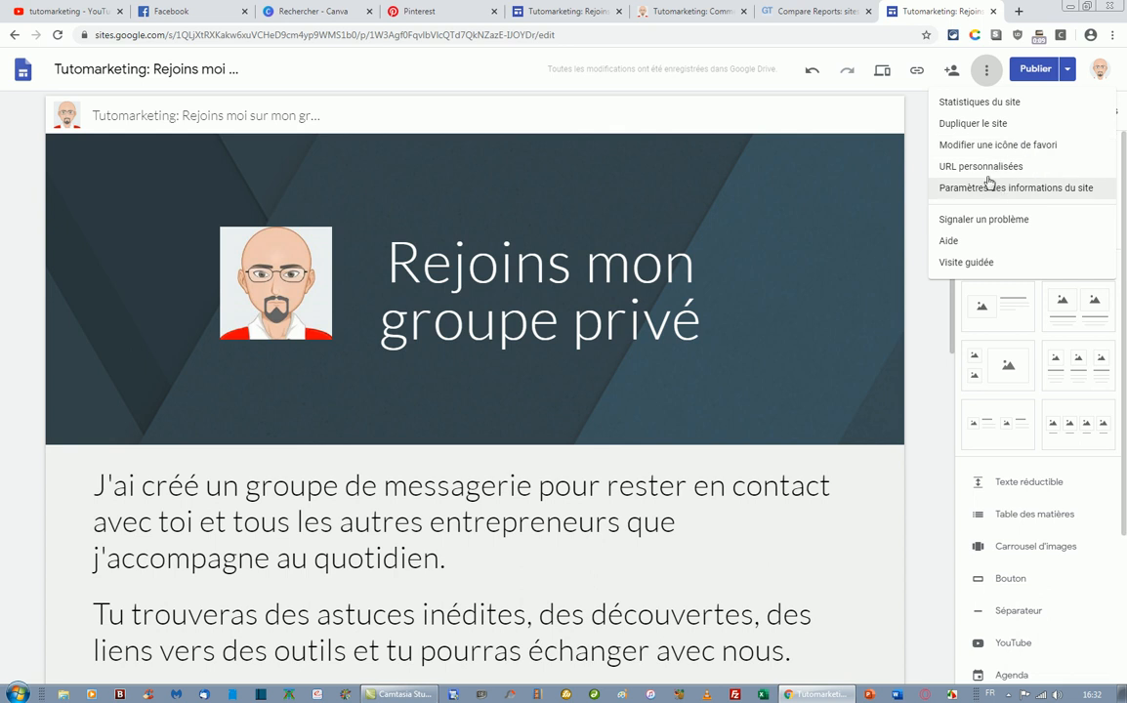
{"action": "left_click", "coordinate": [984, 148]}
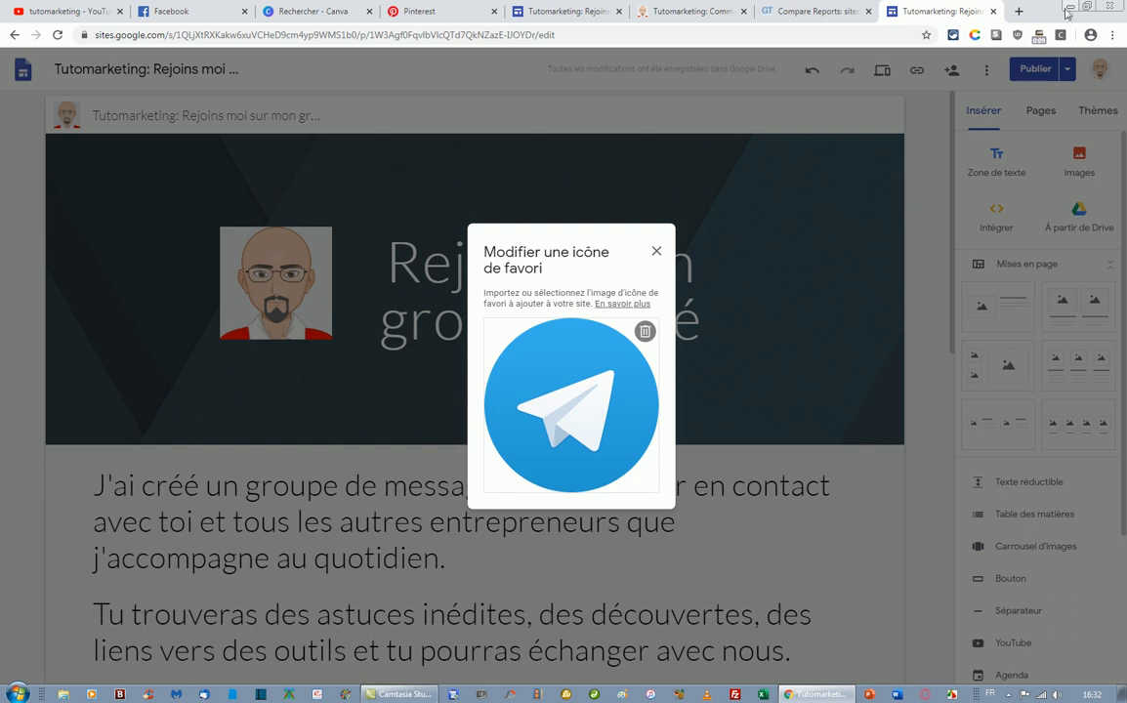
{"action": "left_click", "coordinate": [646, 334]}
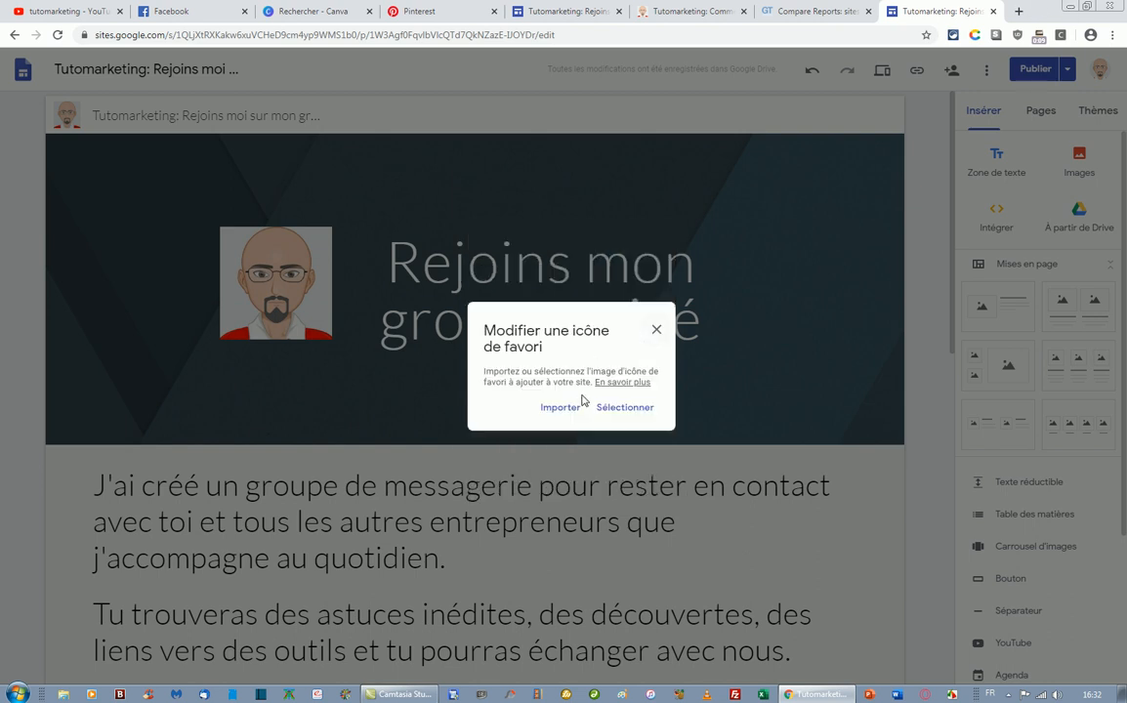
{"action": "left_click", "coordinate": [563, 408]}
{"action": "left_click", "coordinate": [459, 234]}
{"action": "left_click", "coordinate": [630, 331]}
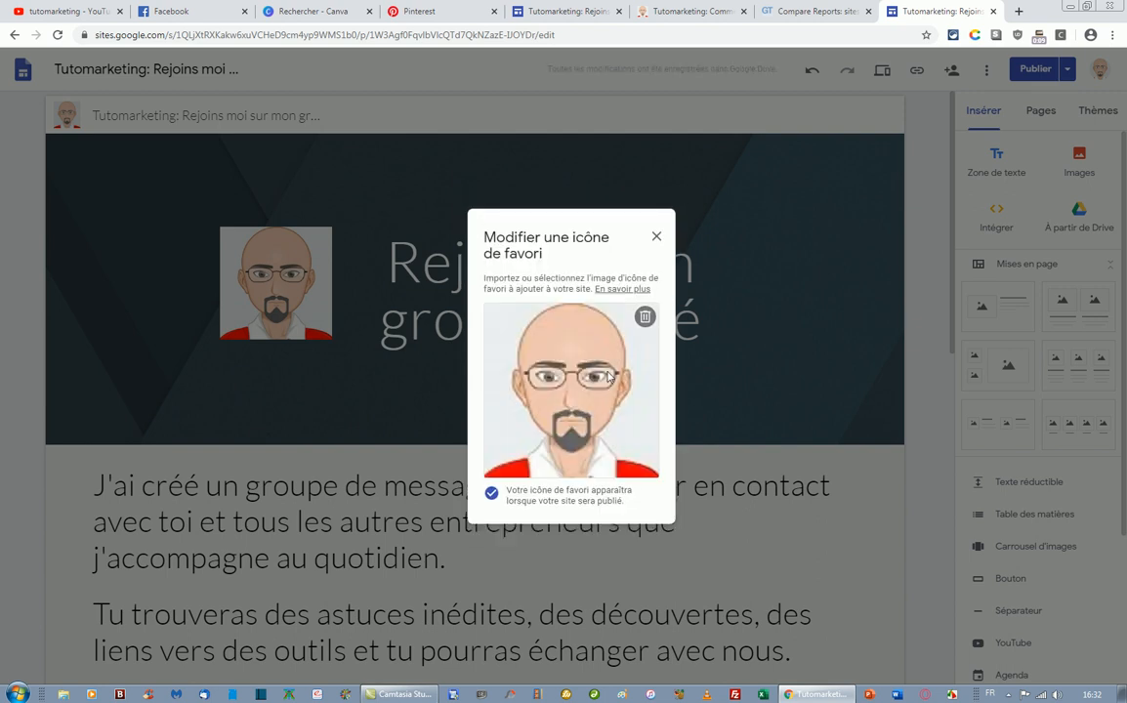
{"action": "left_click", "coordinate": [656, 237]}
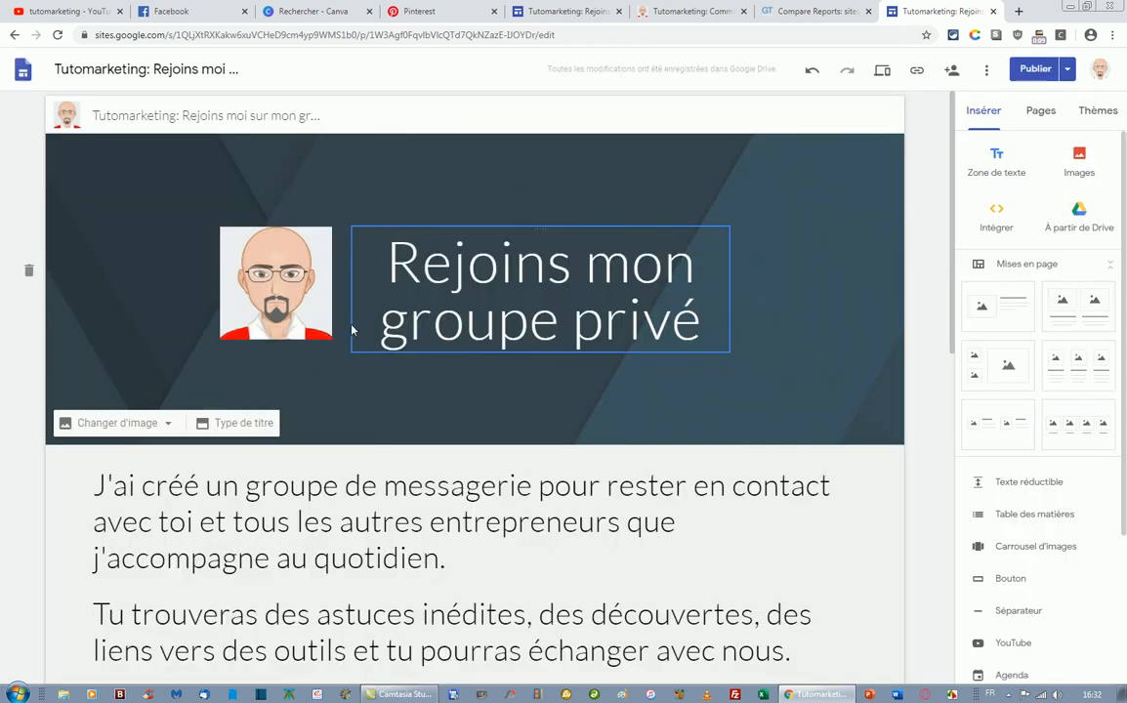
Publish the updated site and copy the link of the published site.
{"action": "left_click", "coordinate": [1045, 74]}
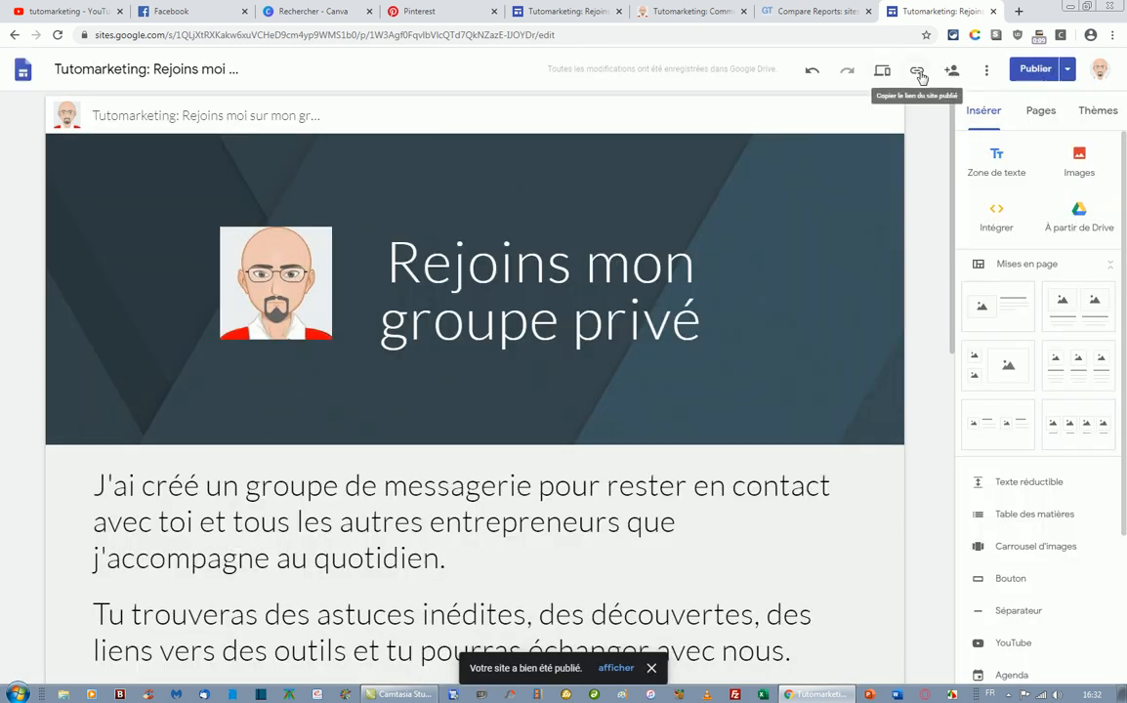
{"action": "left_click", "coordinate": [917, 72]}
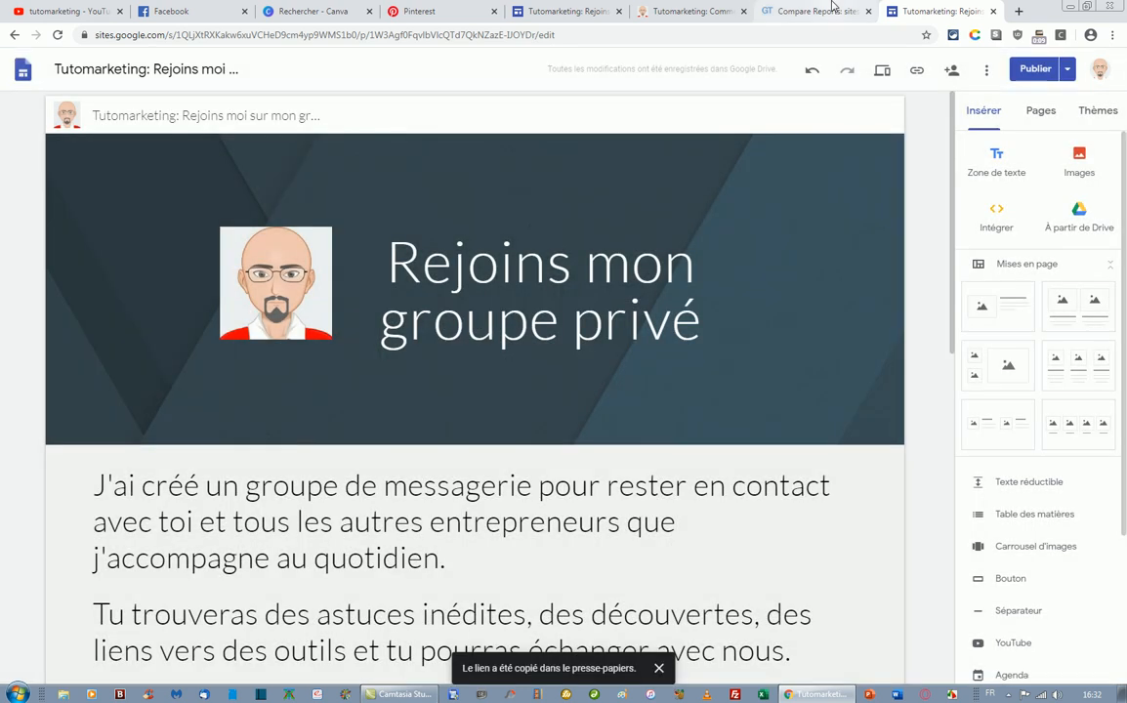
Switch to GTmetrix and go back from the comparison to the private group page's performance report.
{"action": "left_click", "coordinate": [762, 10]}
{"action": "left_click", "coordinate": [12, 36]}
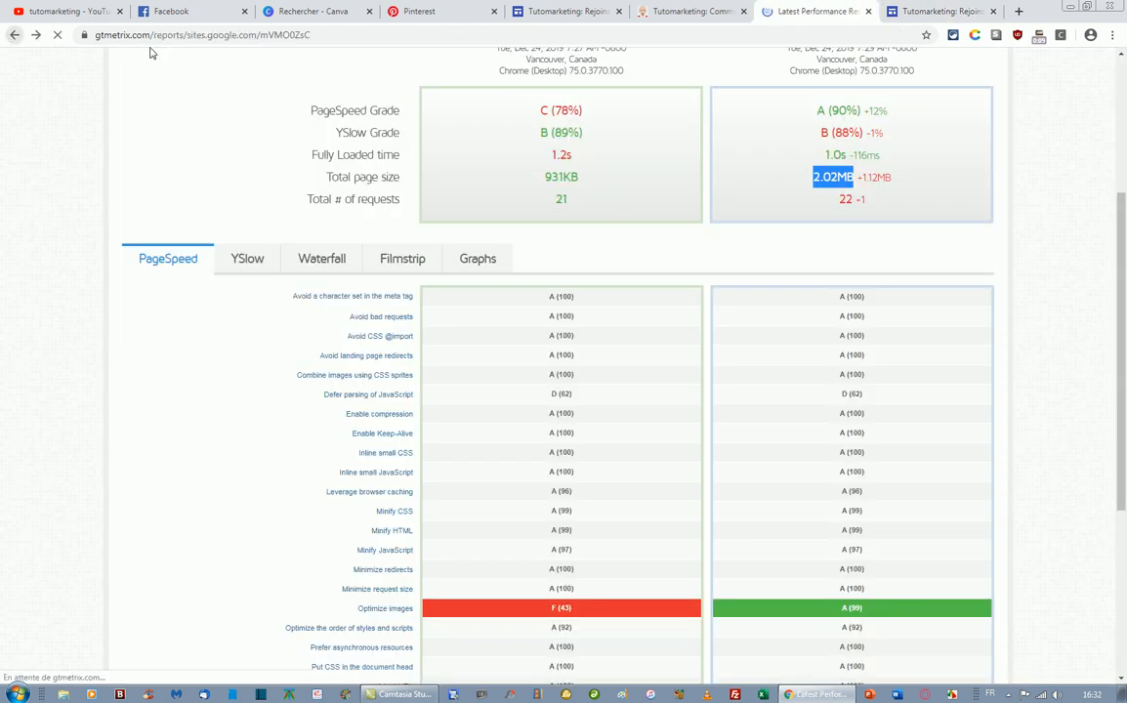
{"action": "left_click_drag", "start_coordinate": [183, 35], "coordinate": [537, 35]}
{"action": "key", "text": "BackSpace"}
{"action": "key", "text": "Return"}
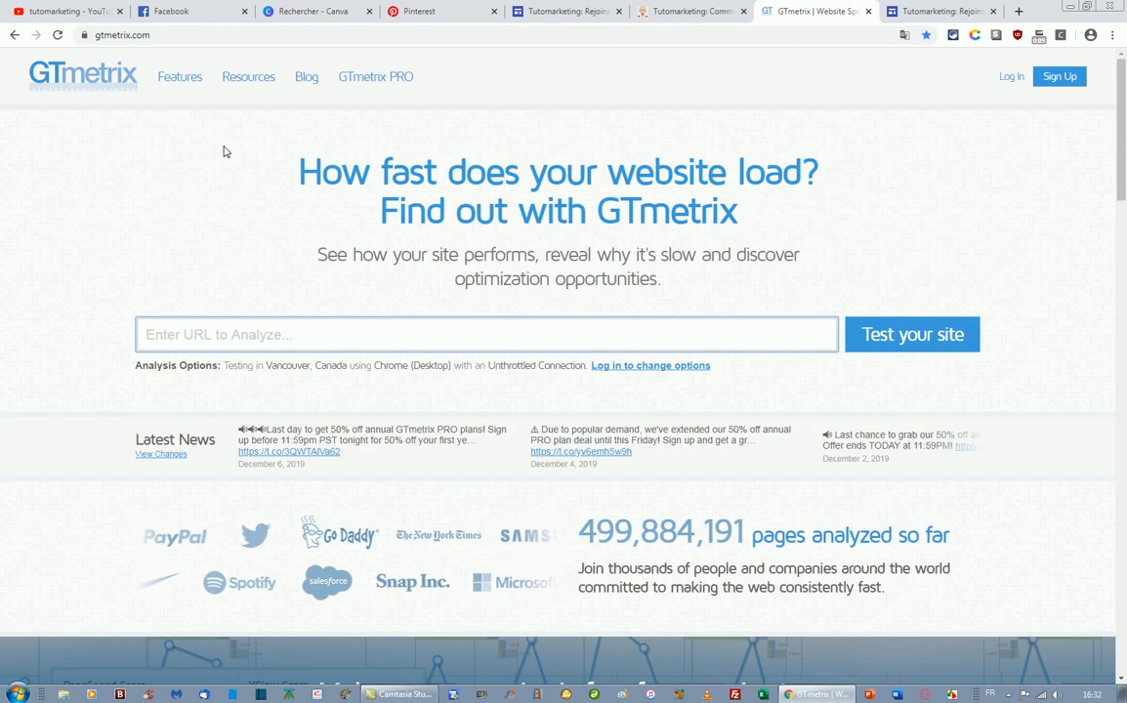
{"action": "left_click", "coordinate": [14, 39]}
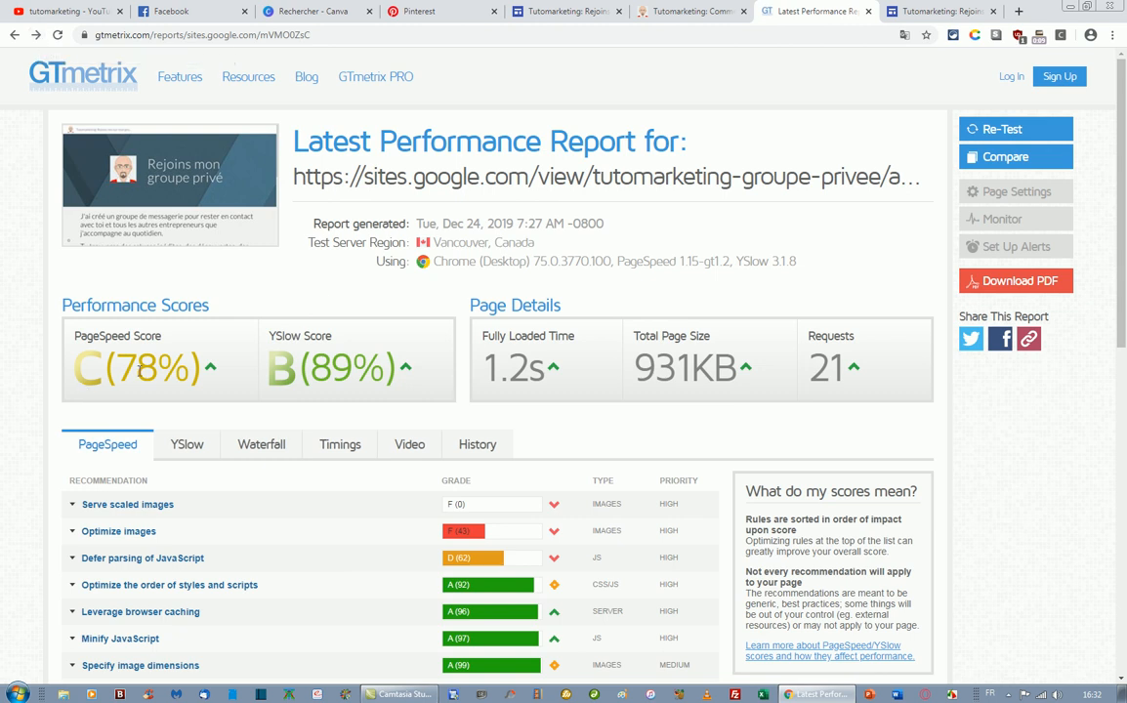
Compare the report with a new analysis of the published private group page, replacing the prefilled comparison URL with the copied link.
{"action": "left_click", "coordinate": [1006, 156]}
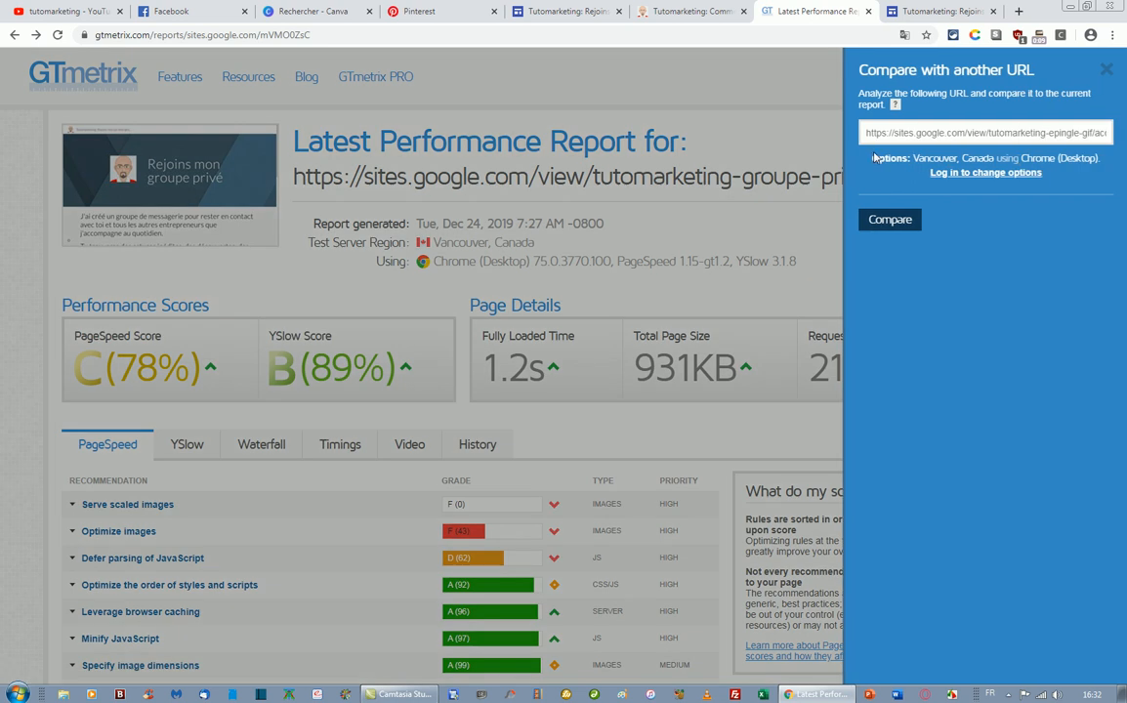
{"action": "left_click", "coordinate": [1086, 134]}
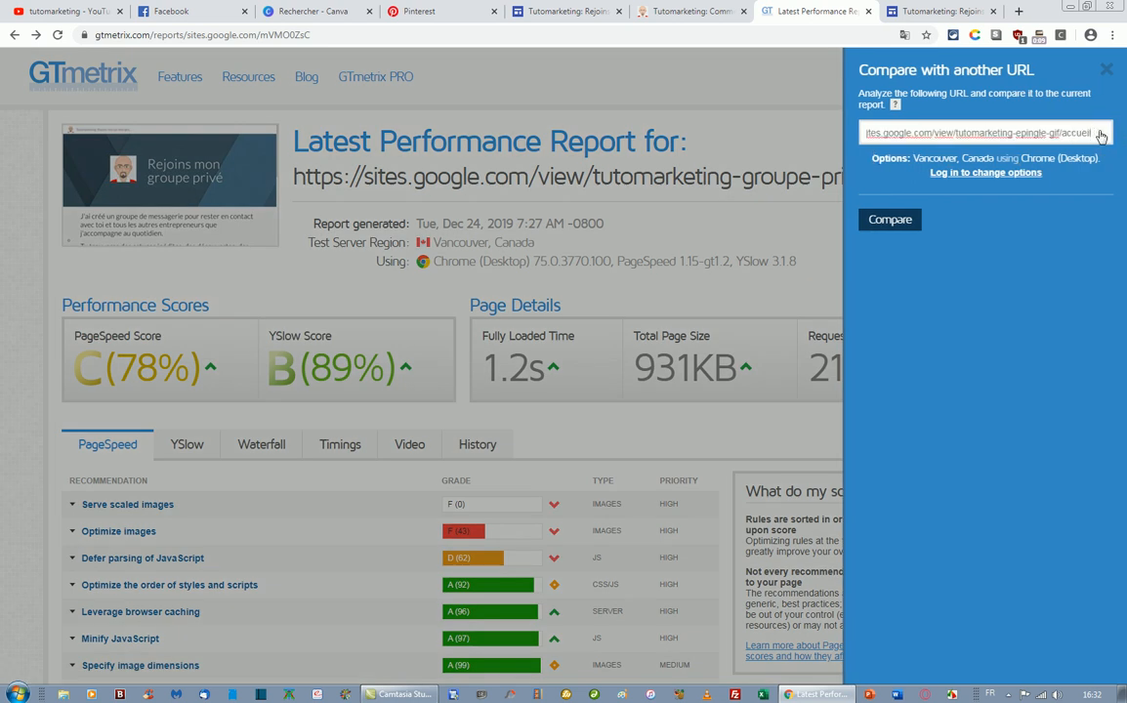
{"action": "left_click_drag", "start_coordinate": [872, 135], "coordinate": [1113, 96]}
{"action": "type", "text": "https://sit"}
{"action": "key", "text": "BackSpace"}
{"action": "key", "text": "BackSpace"}
{"action": "key", "text": "BackSpace"}
{"action": "key", "text": "BackSpace"}
{"action": "key", "text": "BackSpace"}
{"action": "key", "text": "BackSpace"}
{"action": "key", "text": "BackSpace"}
{"action": "key", "text": "BackSpace"}
{"action": "key", "text": "BackSpace"}
{"action": "key", "text": "BackSpace"}
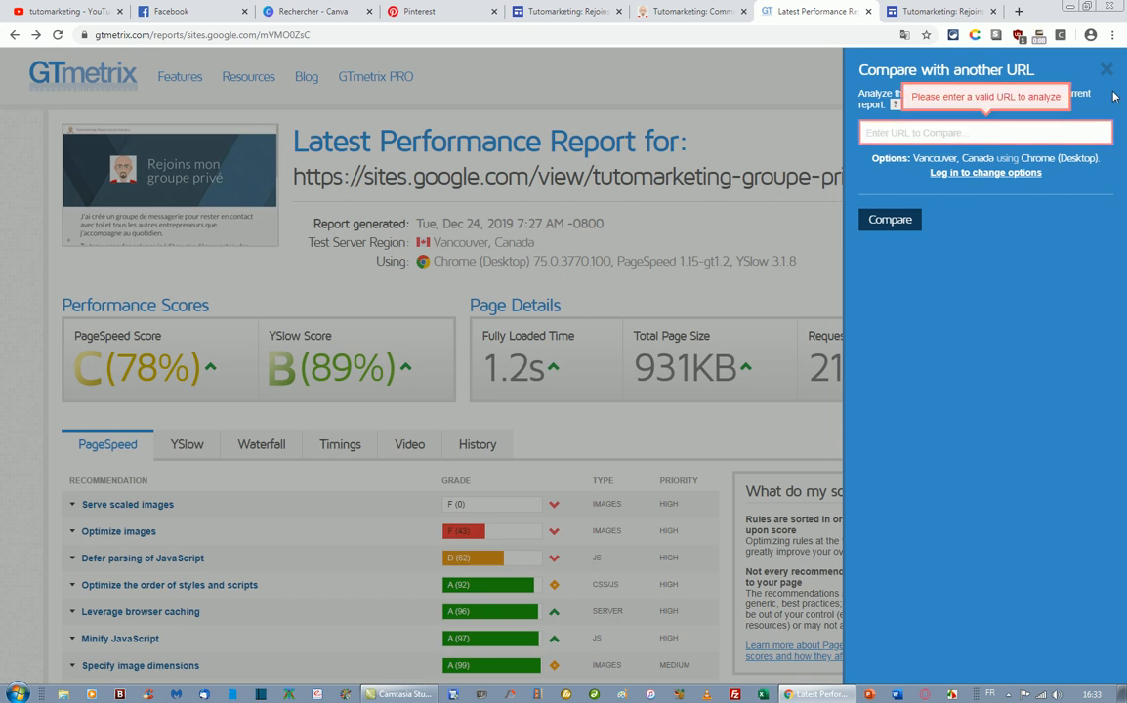
{"action": "key", "text": "ctrl+v"}
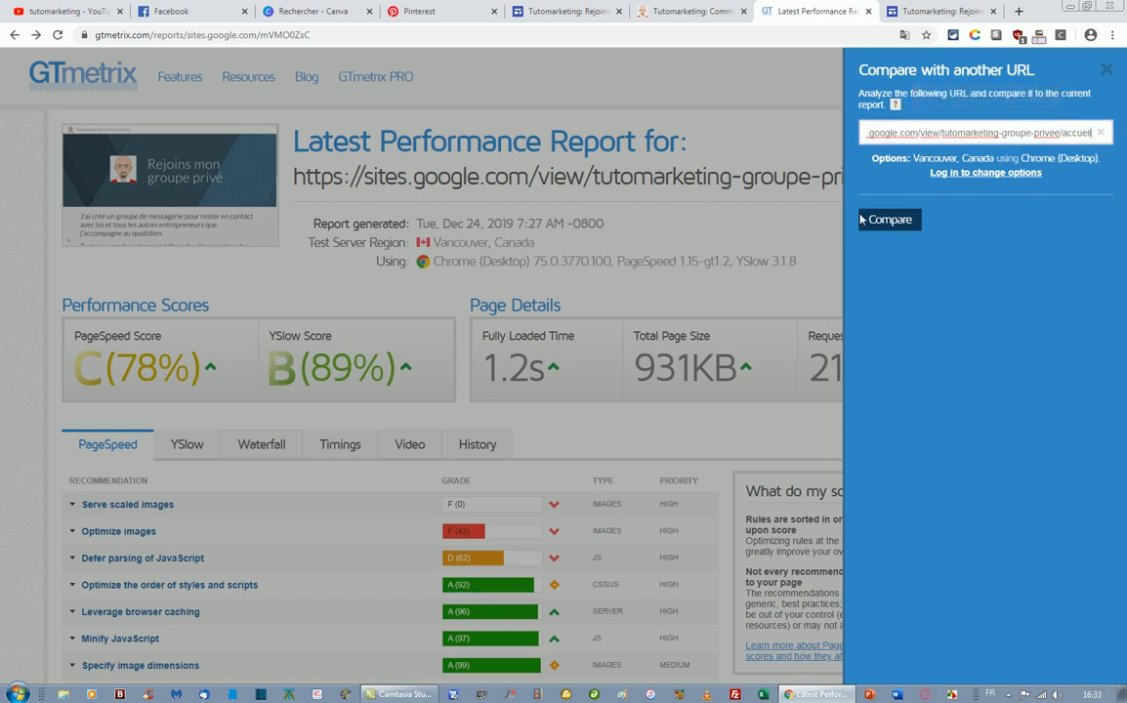
{"action": "left_click", "coordinate": [884, 219]}
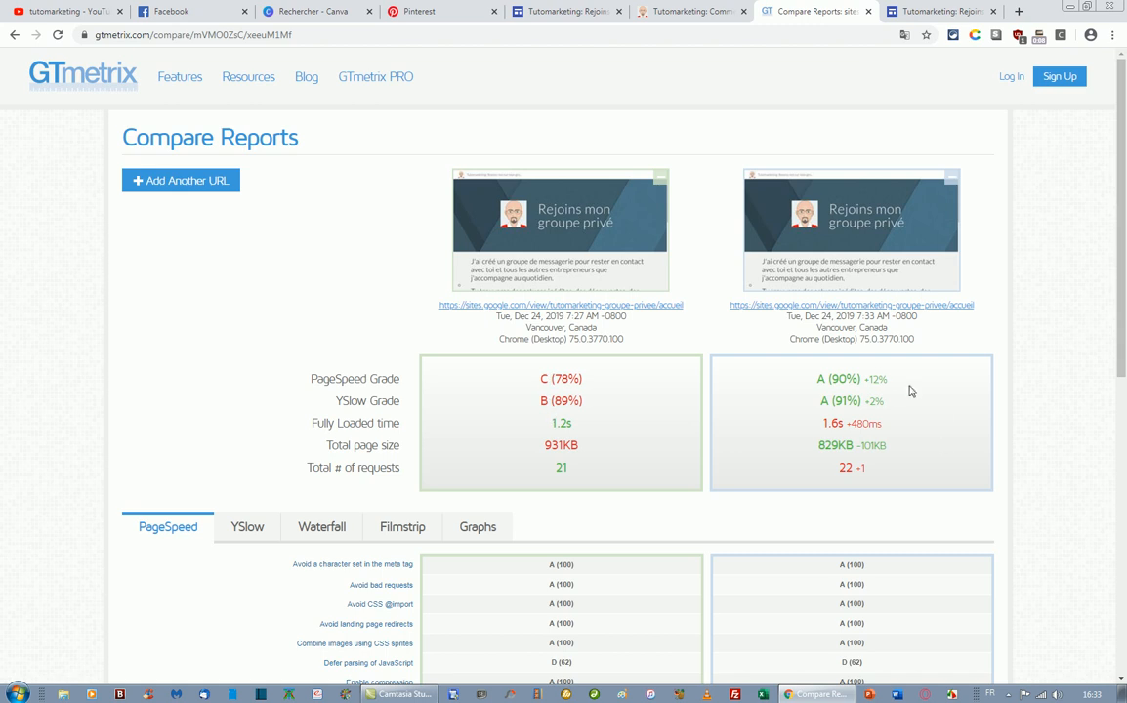
Examine the grades, total page size and PageSpeed recommendations of both reports in the comparison.
{"action": "left_click_drag", "start_coordinate": [829, 394], "coordinate": [835, 405]}
{"action": "left_click_drag", "start_coordinate": [518, 446], "coordinate": [588, 448]}
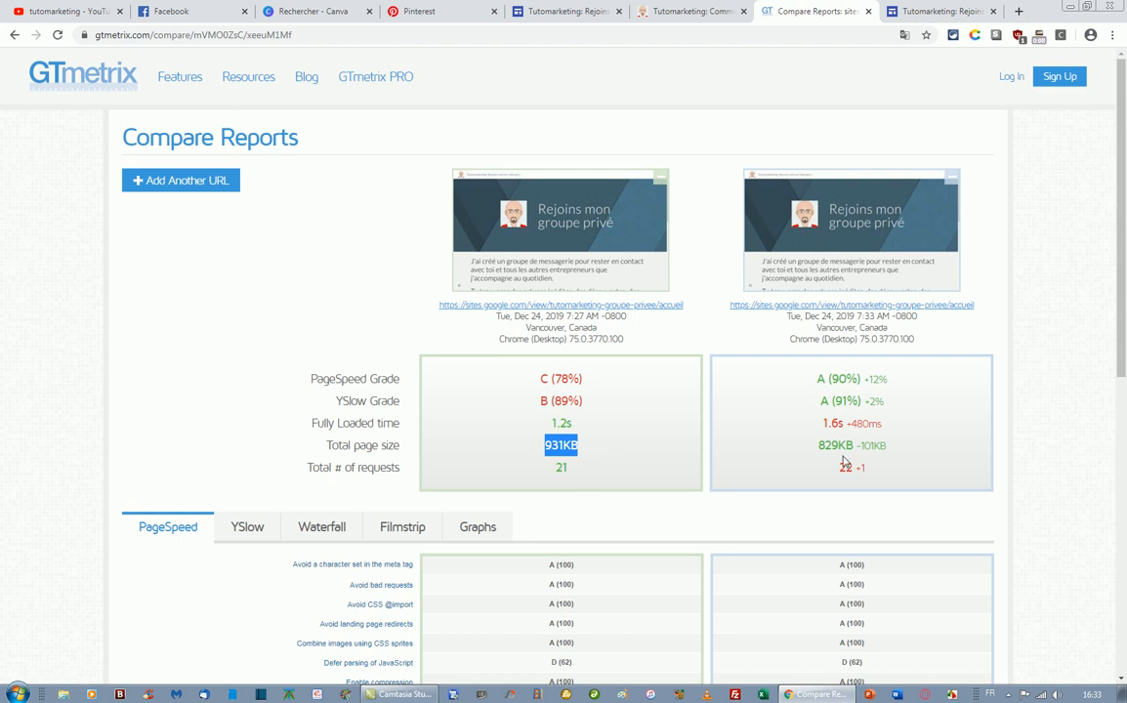
{"action": "left_click_drag", "start_coordinate": [820, 446], "coordinate": [852, 446]}
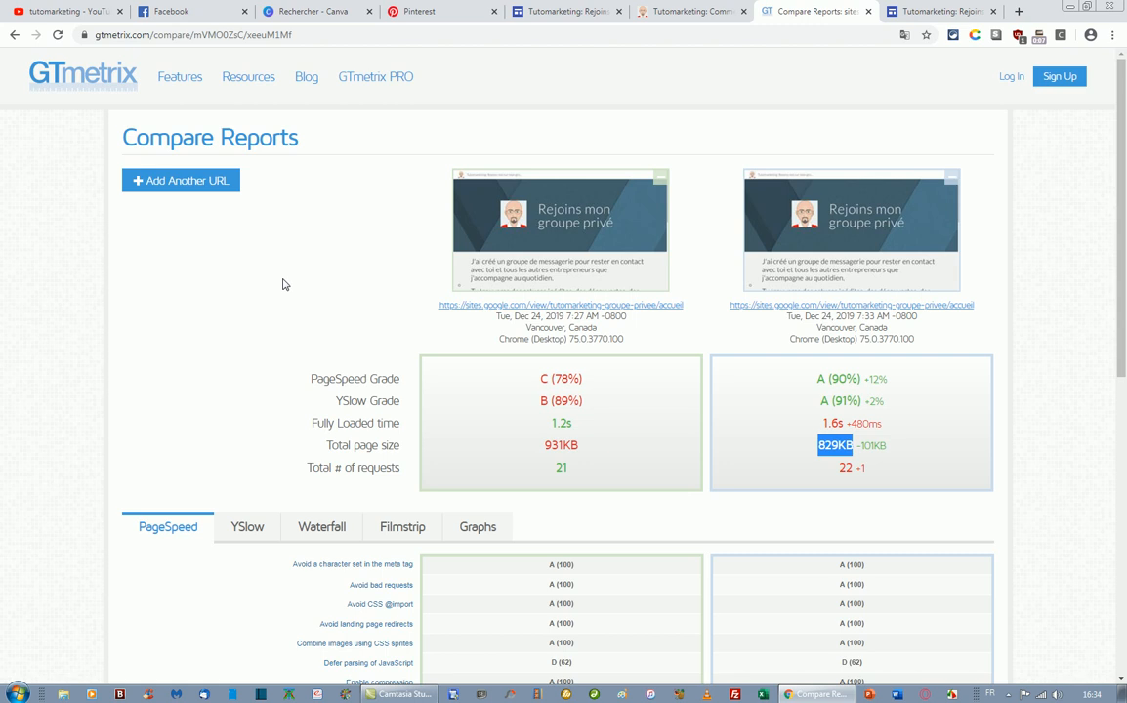
{"action": "scroll", "coordinate": [959, 395], "scroll_direction": "down", "scroll_amount": 5}
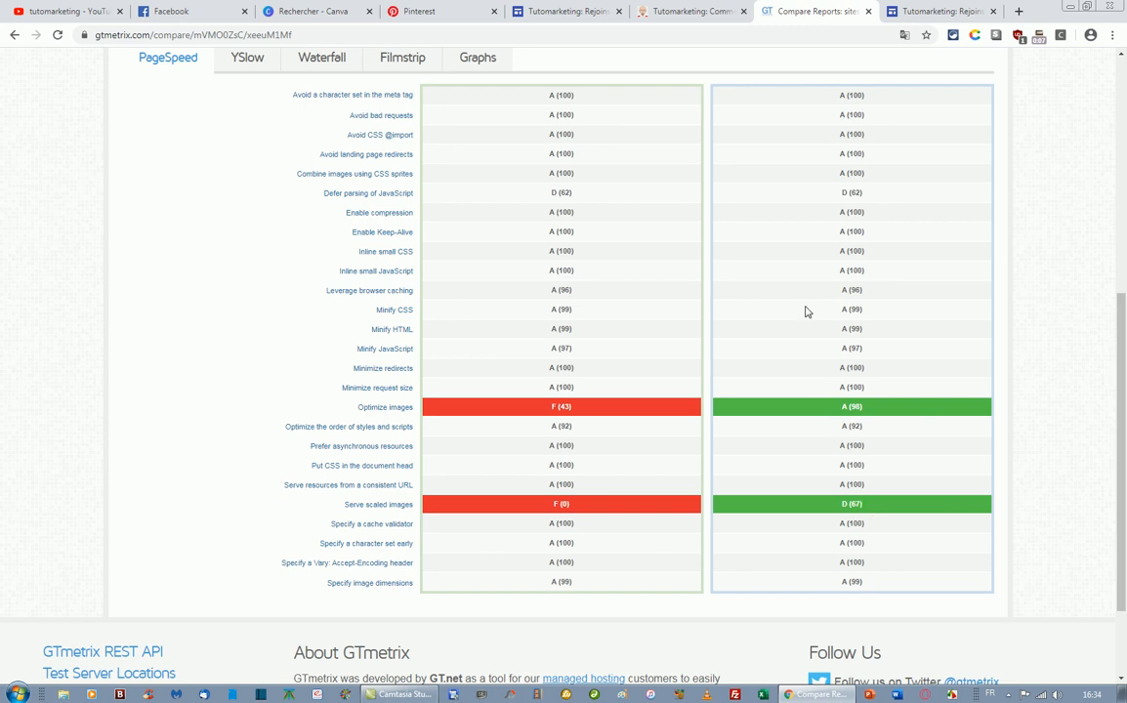
{"action": "scroll", "coordinate": [546, 244], "scroll_direction": "up", "scroll_amount": 5}
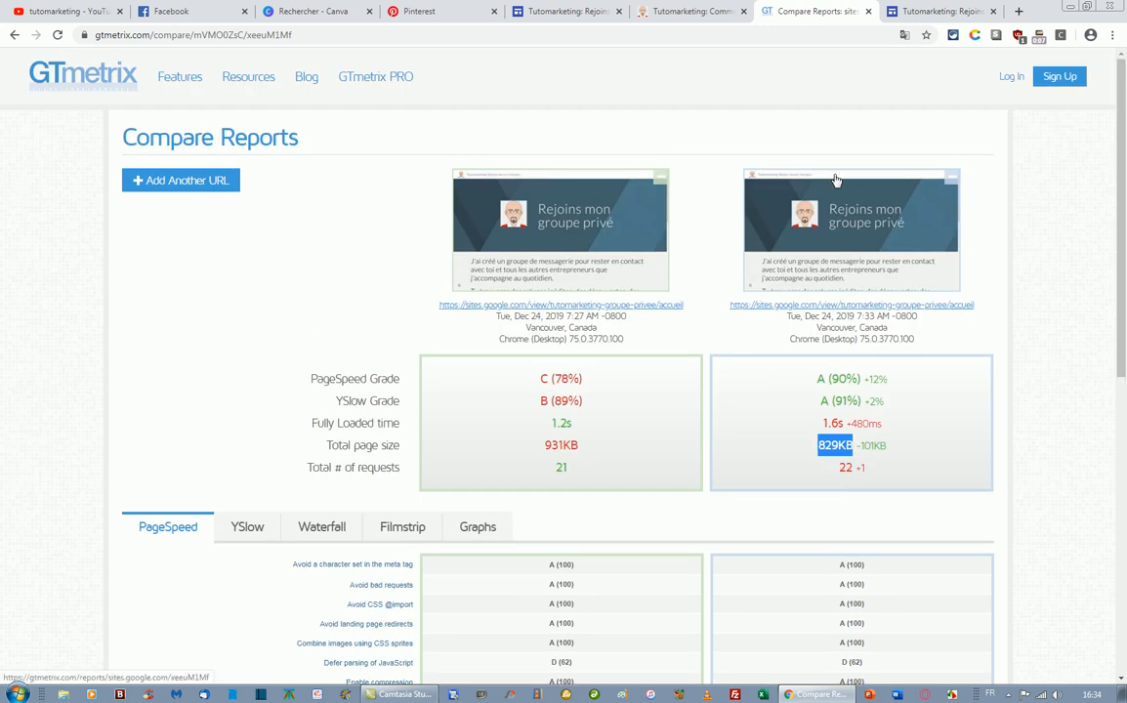